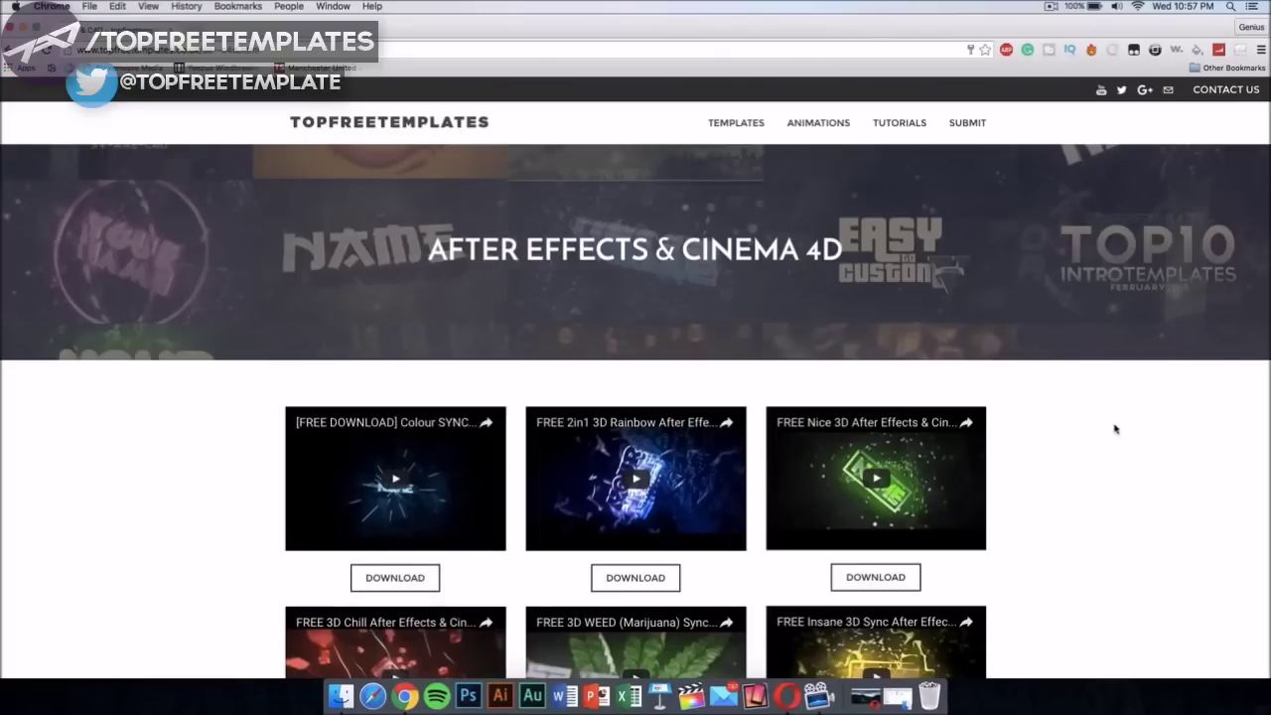
pyautogui.scroll(-10, 1115, 429)
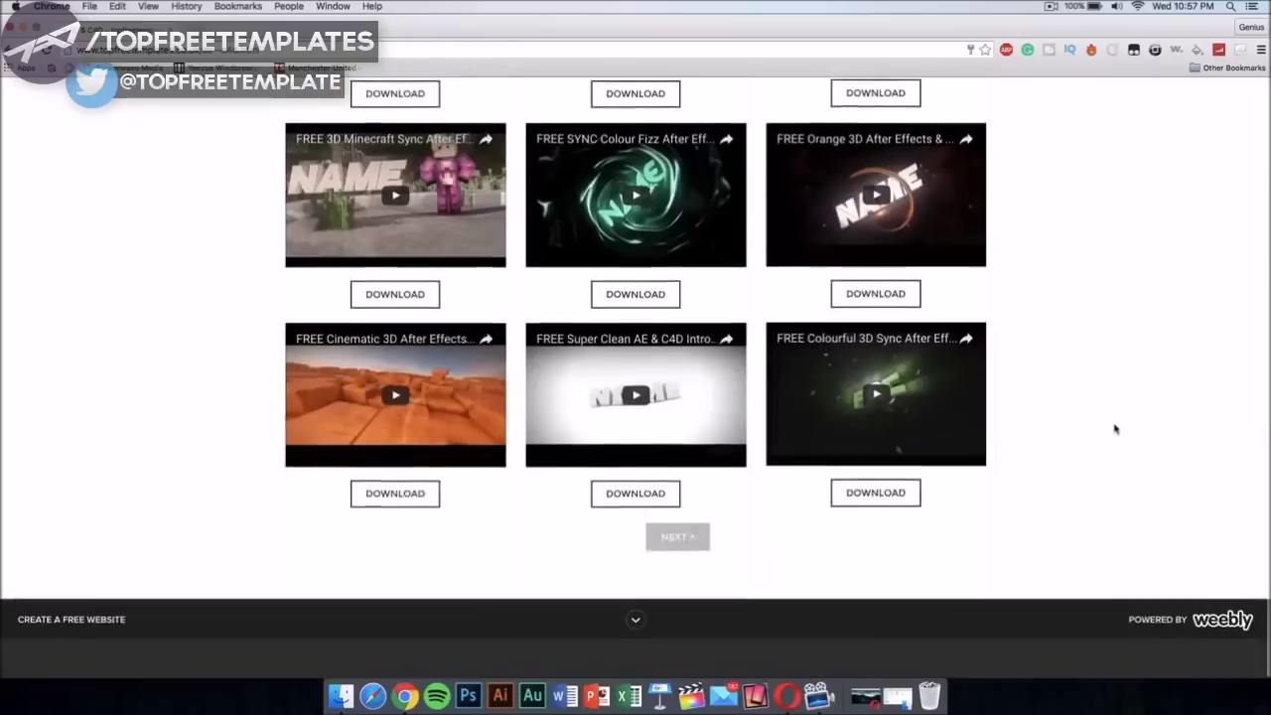
pyautogui.scroll(10, 1116, 429)
pyautogui.scroll(-10, 1115, 429)
pyautogui.scroll(10, 1115, 429)
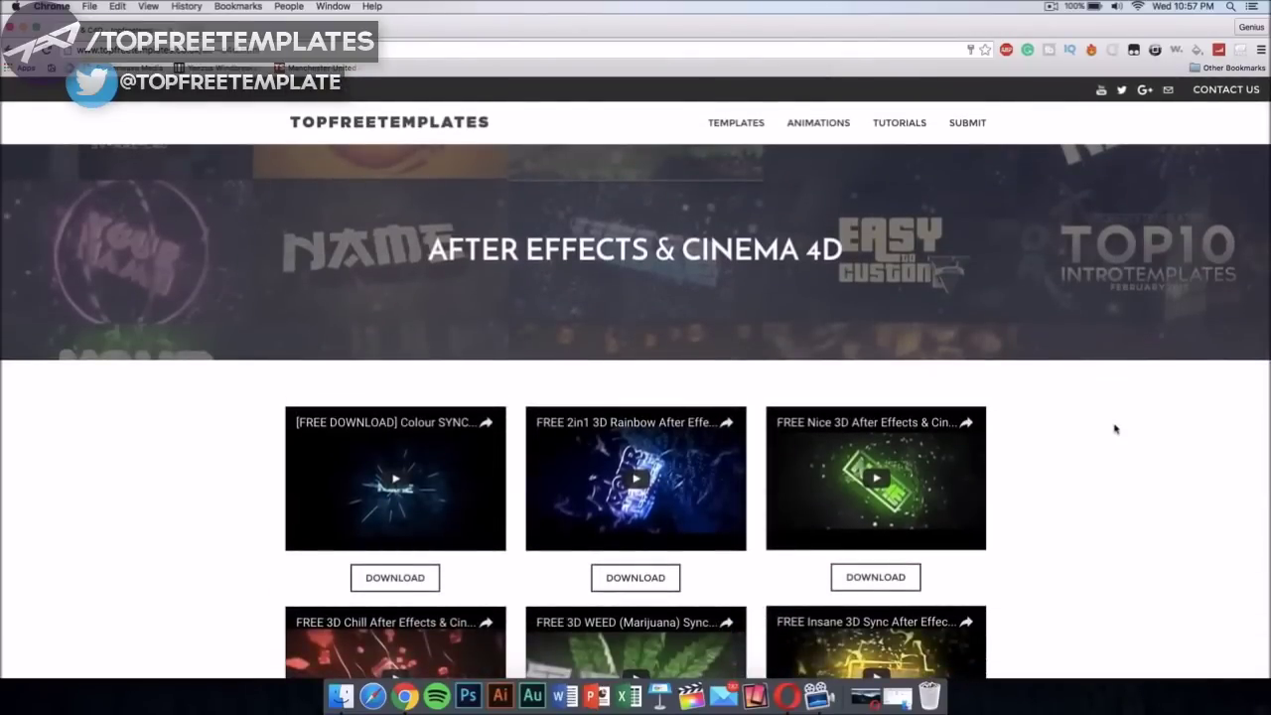
pyautogui.scroll(-10, 1115, 429)
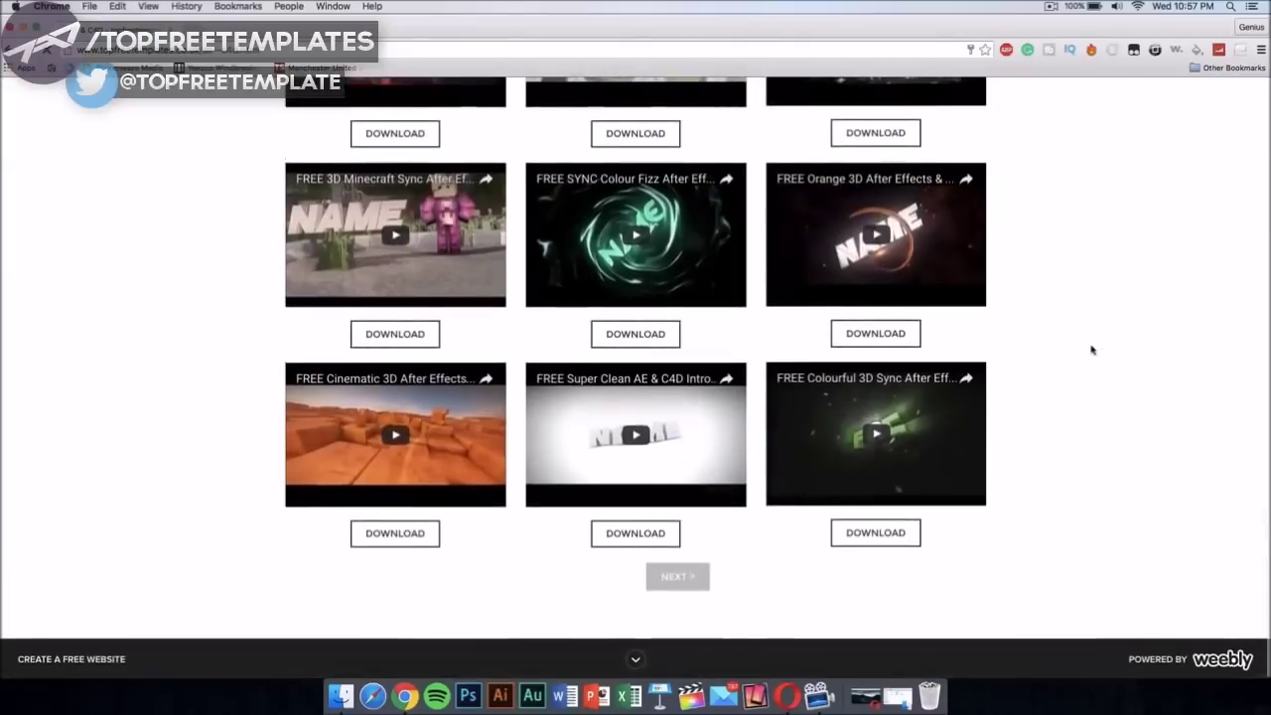
pyautogui.scroll(10, 1092, 350)
pyautogui.scroll(-3, 1093, 350)
pyautogui.scroll(3, 654, 524)
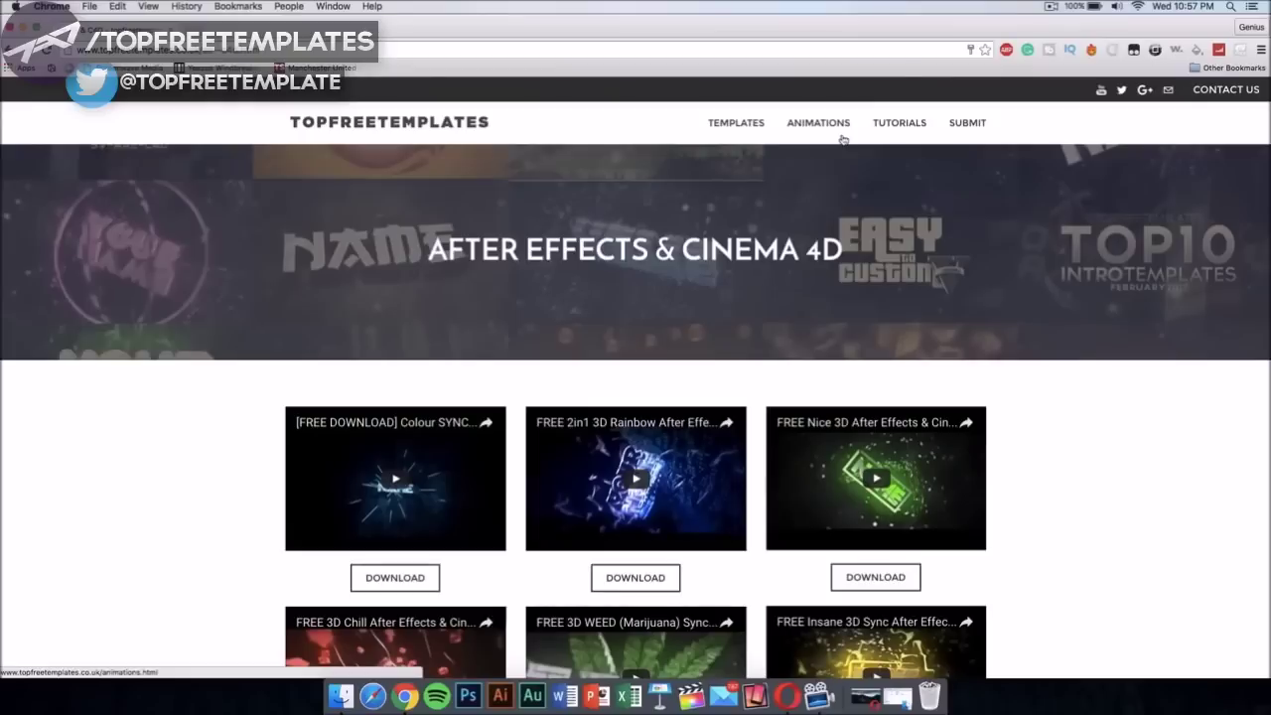
pyautogui.moveTo(737, 120)
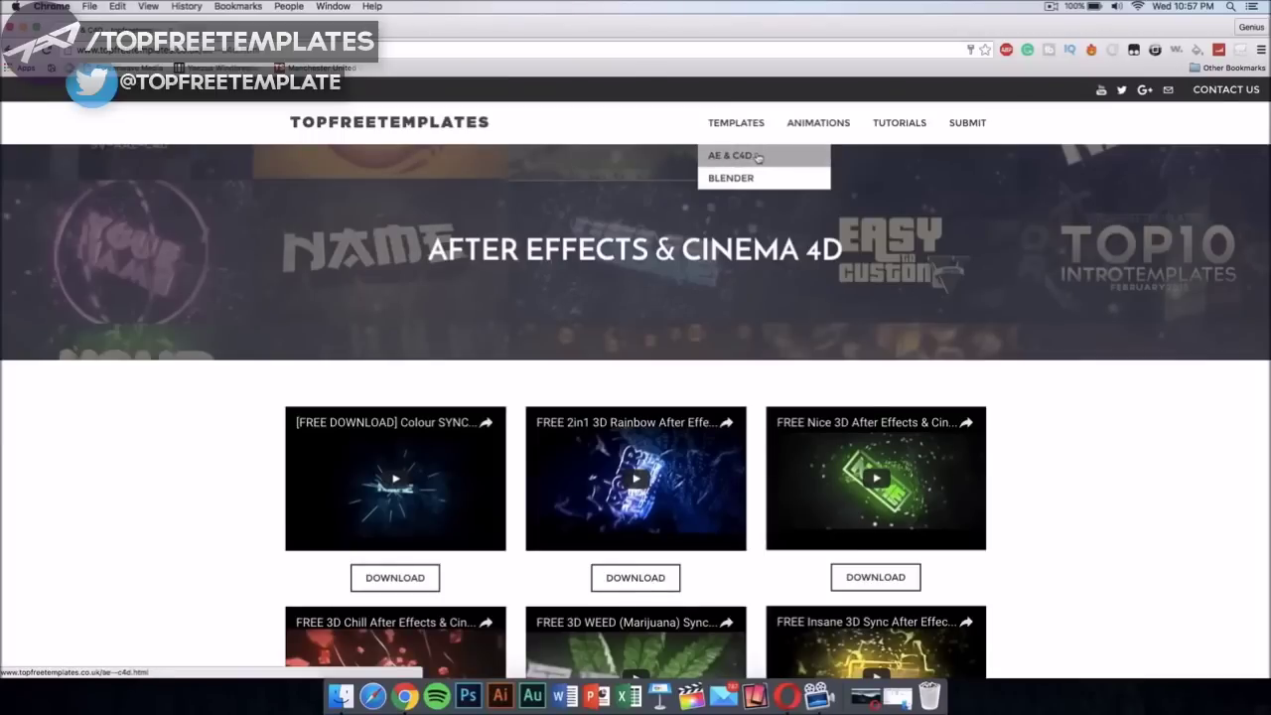
pyautogui.scroll(-10, 1145, 542)
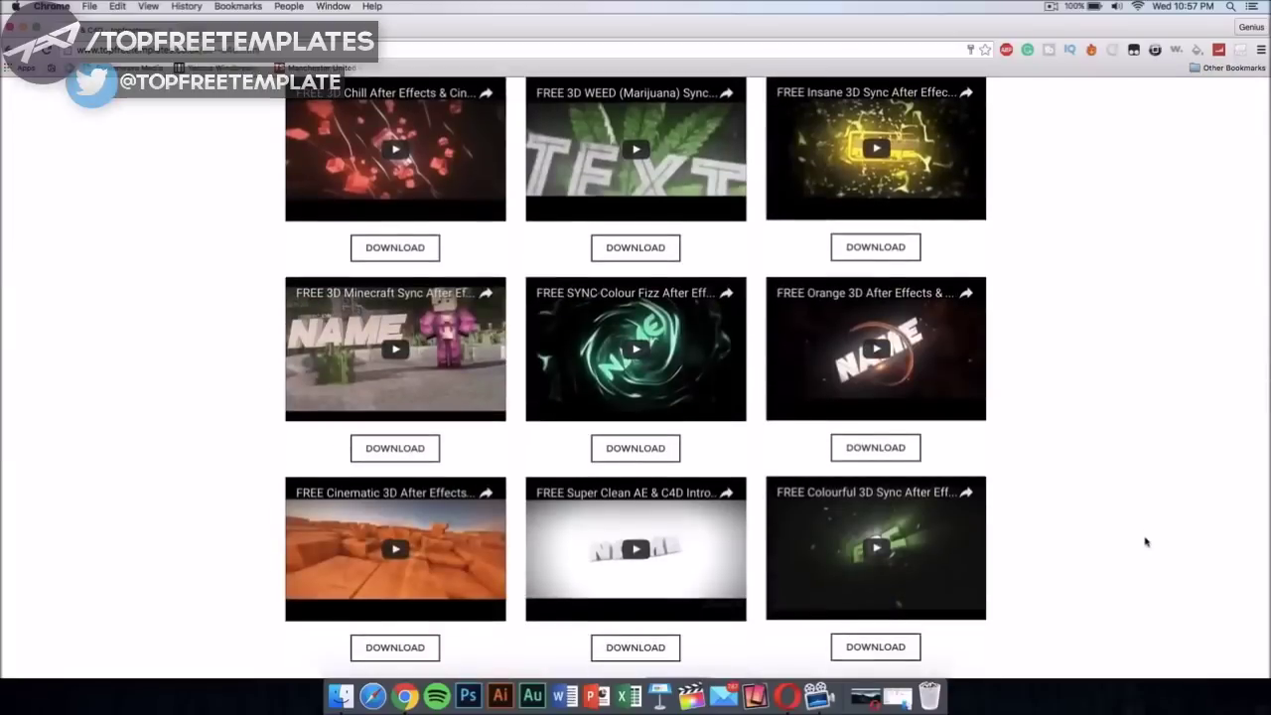
pyautogui.scroll(-2, 1145, 542)
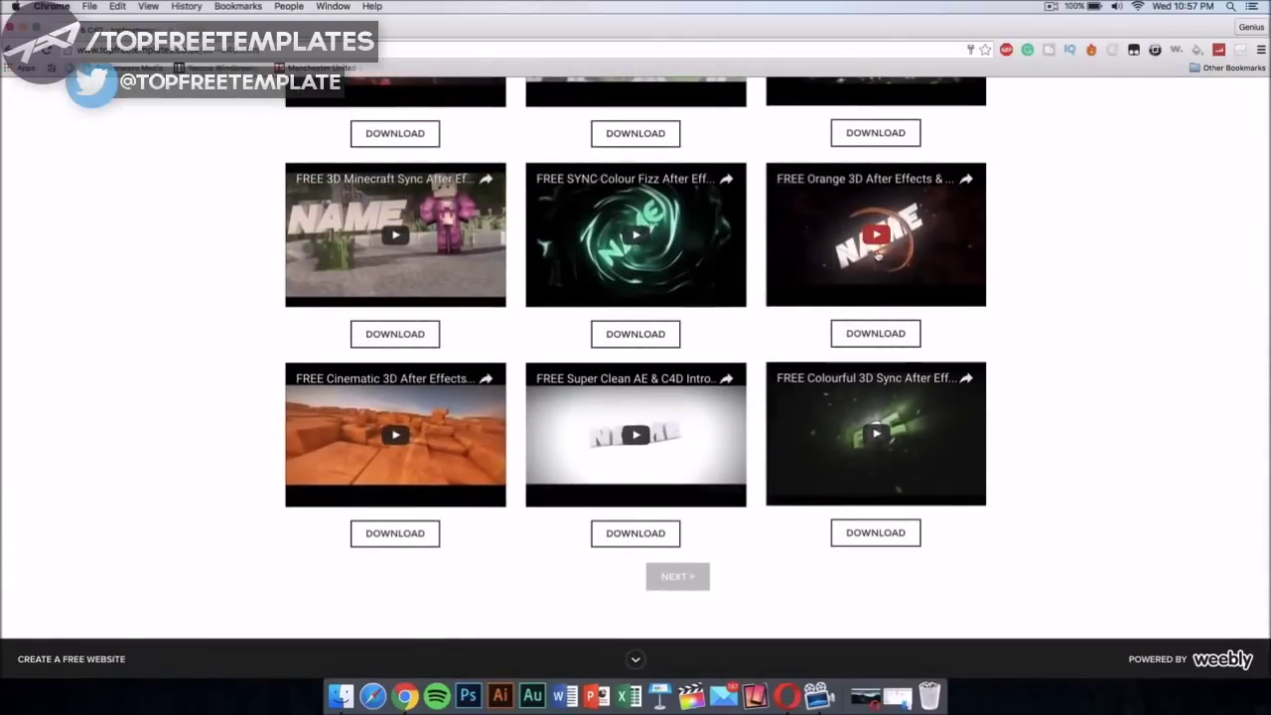
# Preview the Orange 3D intro, open its download page, then close Chrome.
pyautogui.click(877, 239)
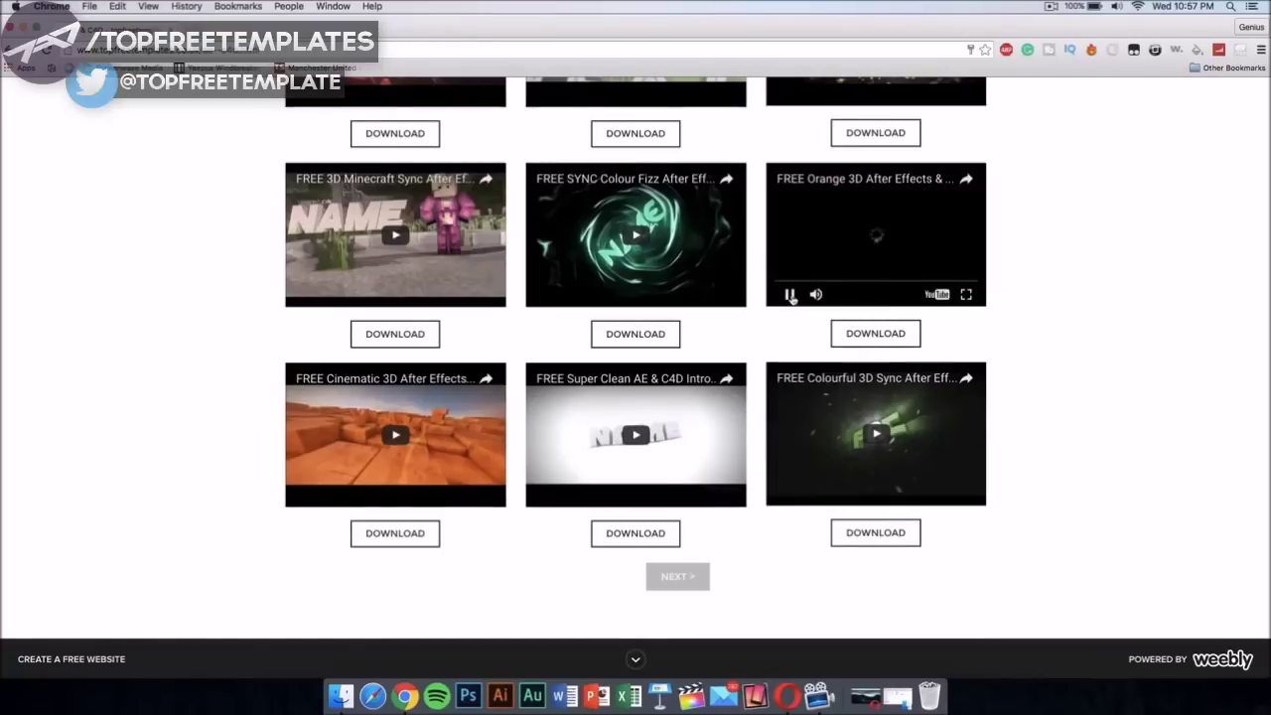
pyautogui.click(790, 294)
pyautogui.click(875, 334)
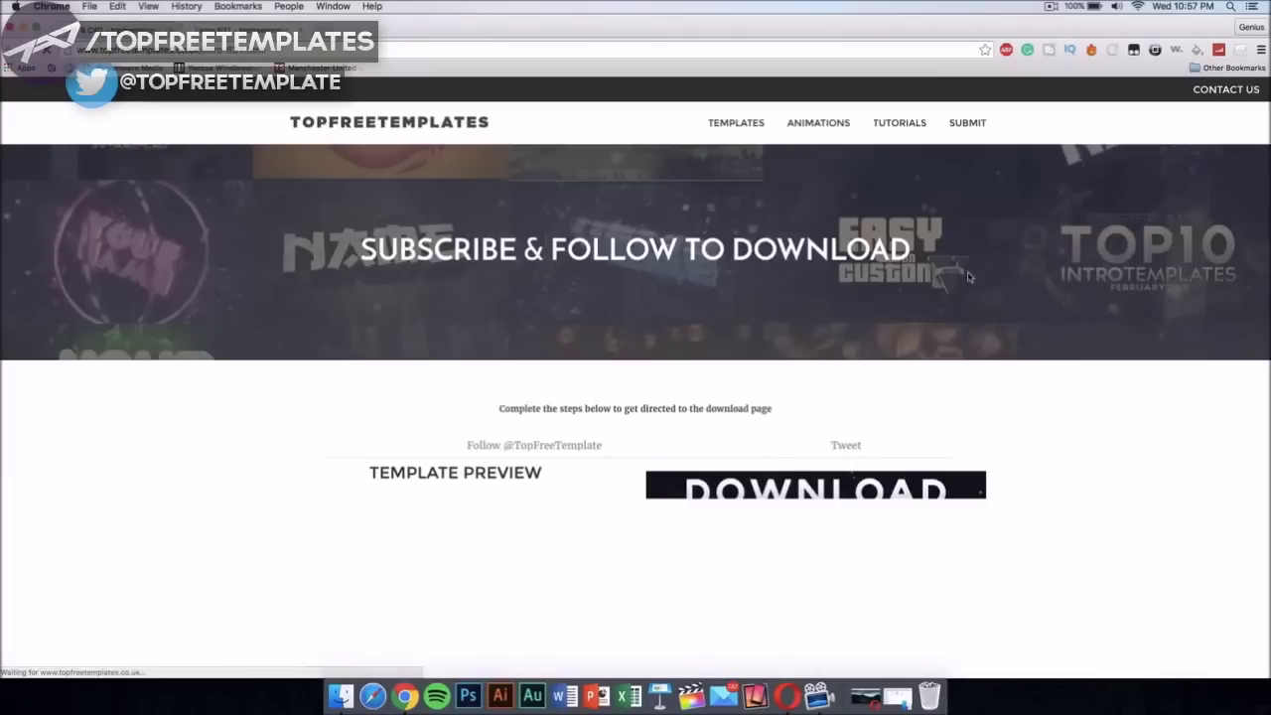
pyautogui.scroll(-1, 992, 353)
pyautogui.scroll(-5, 1024, 394)
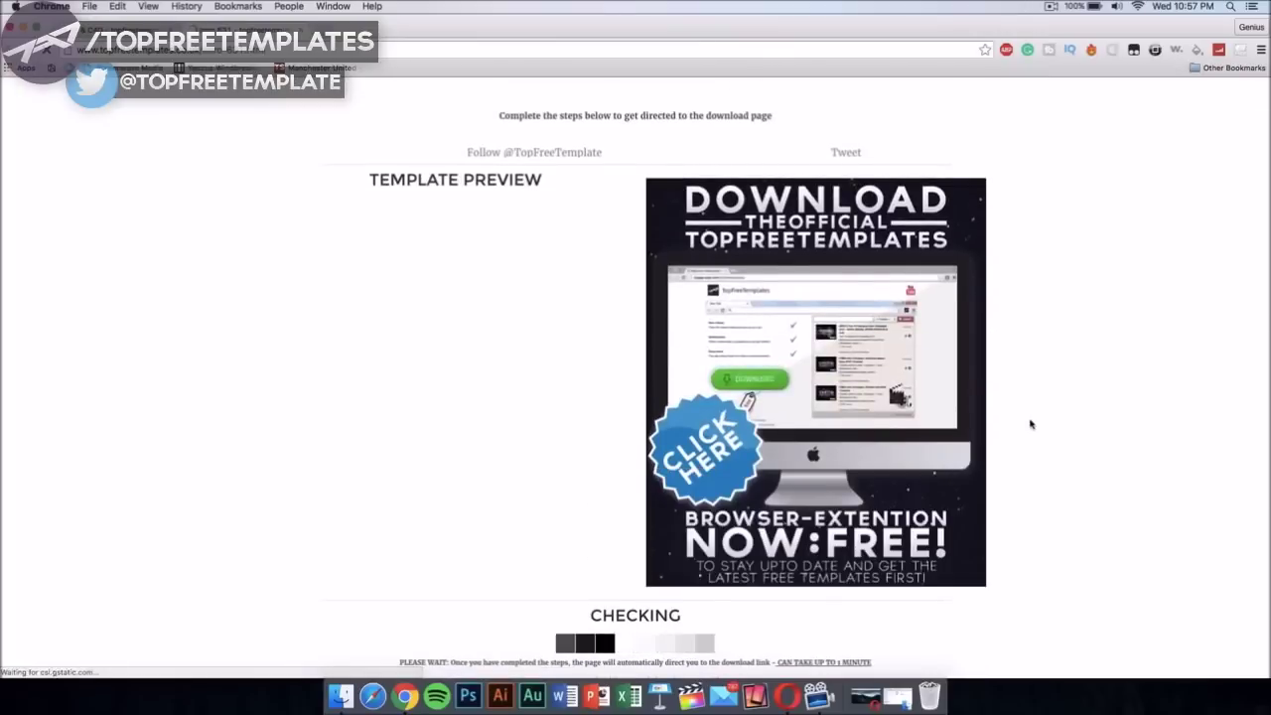
pyautogui.scroll(-2, 1030, 420)
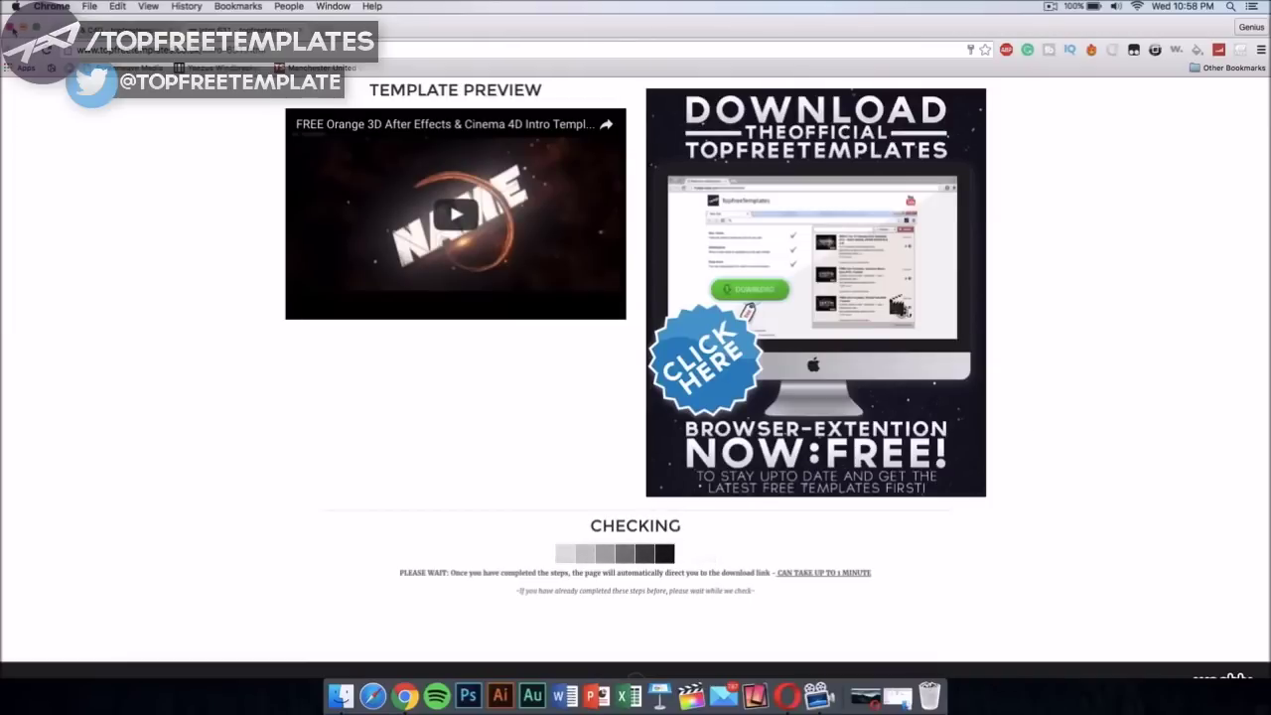
pyautogui.press('super+w')
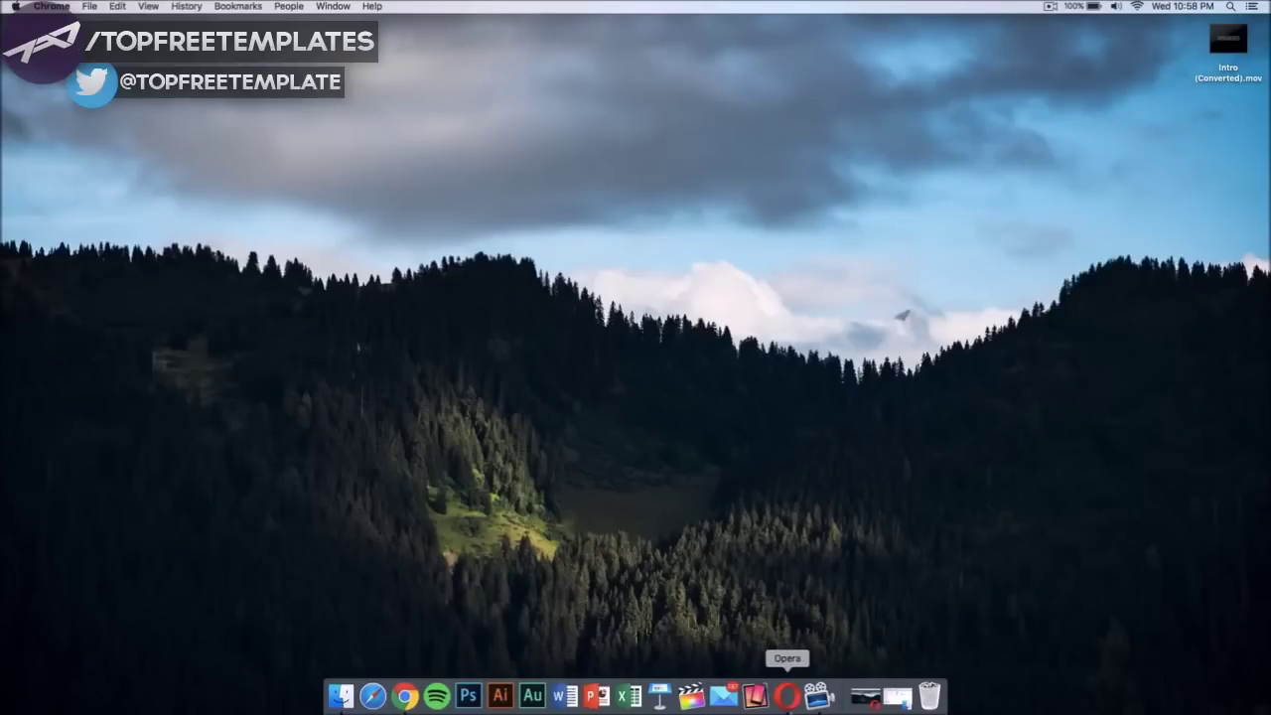
# Launch Opera, close the Unsplash tab and switch to the After Effects CC product page.
pyautogui.click(788, 696)
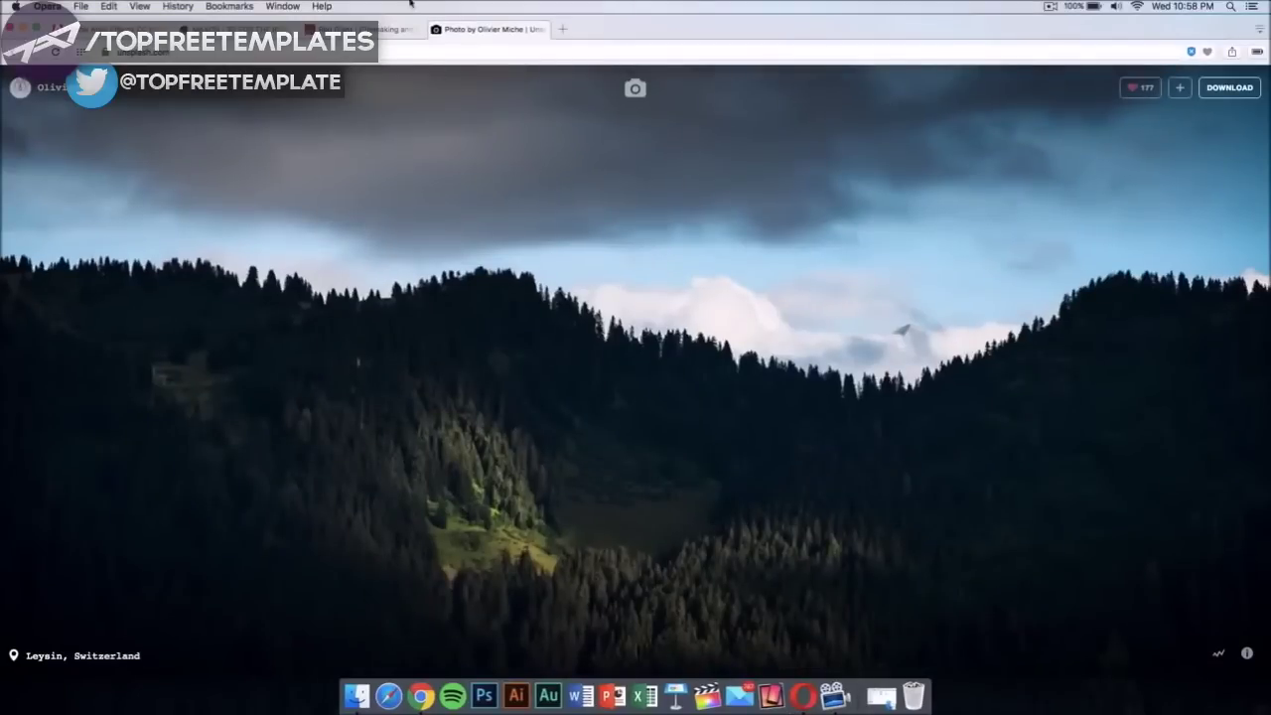
pyautogui.click(436, 29)
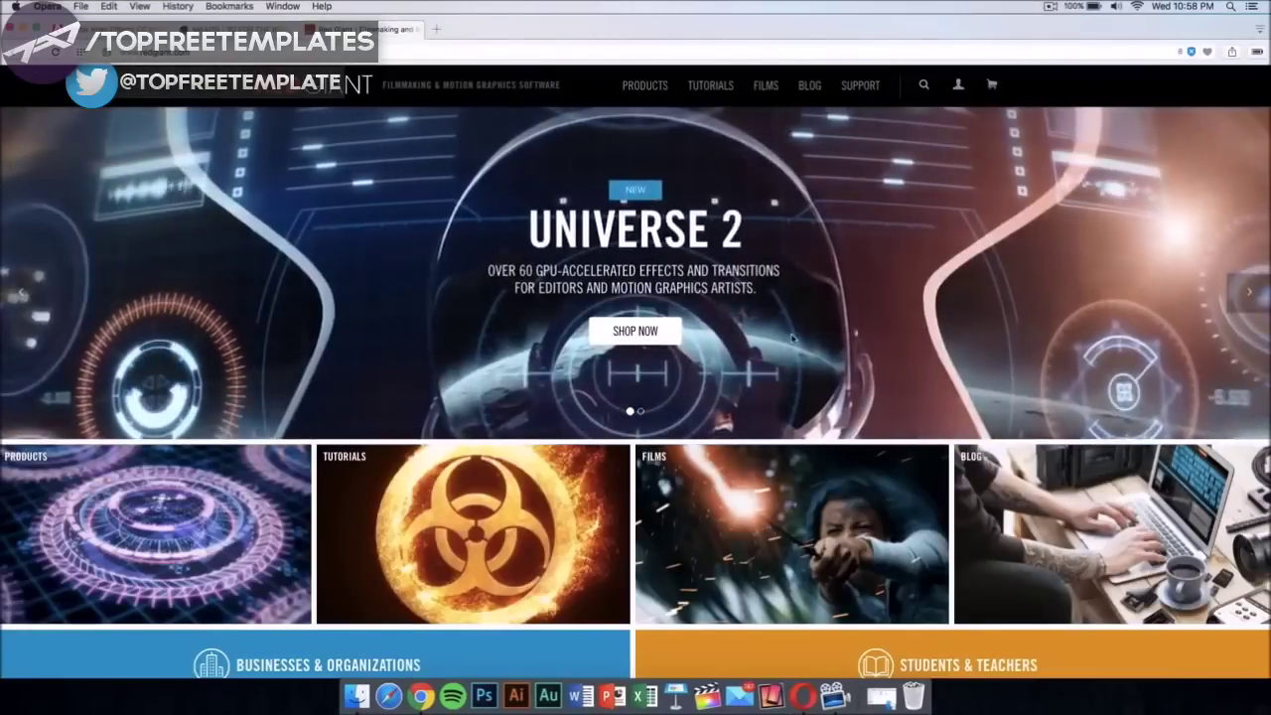
pyautogui.hotkey('ctrl', 'Tab')
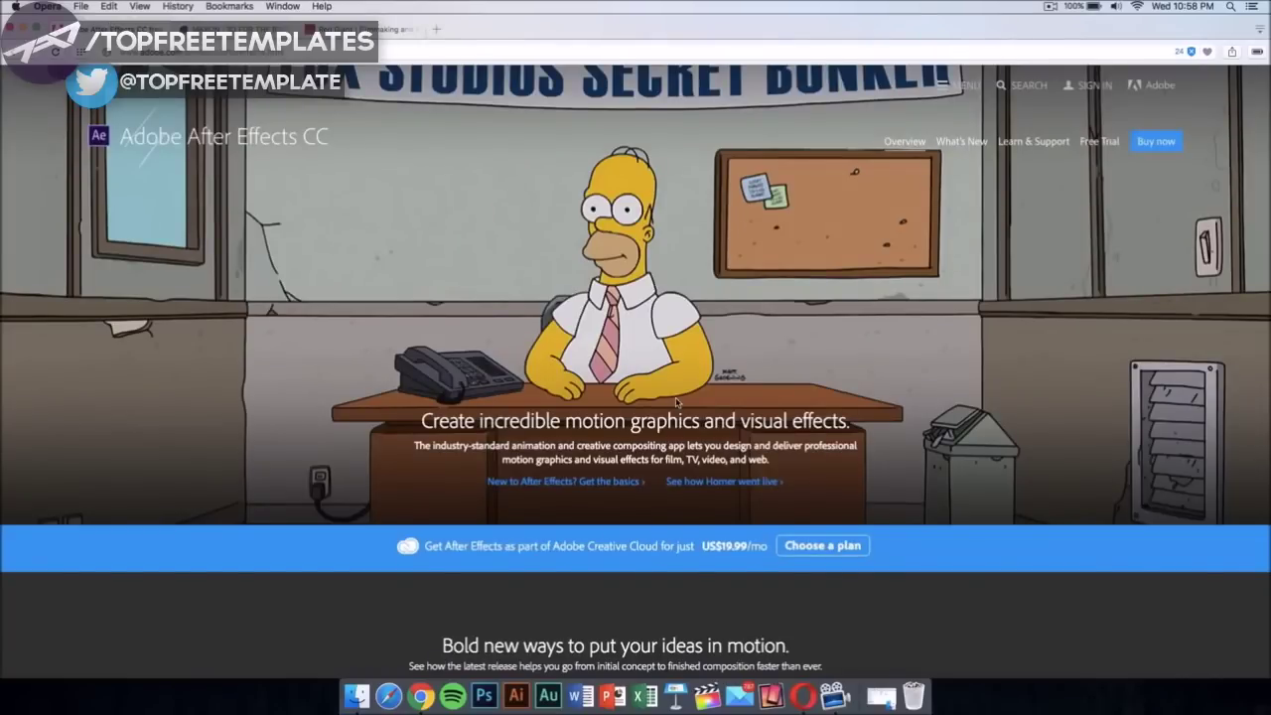
pyautogui.scroll(-15, 703, 402)
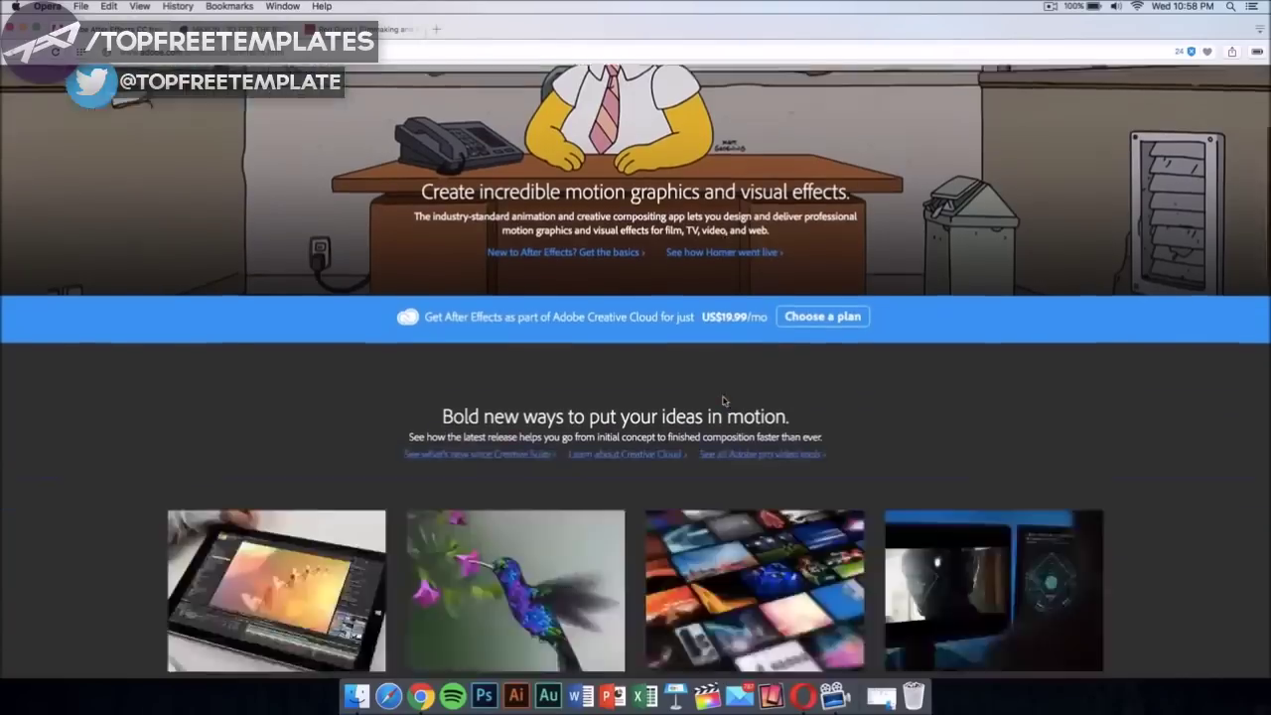
pyautogui.scroll(15, 725, 400)
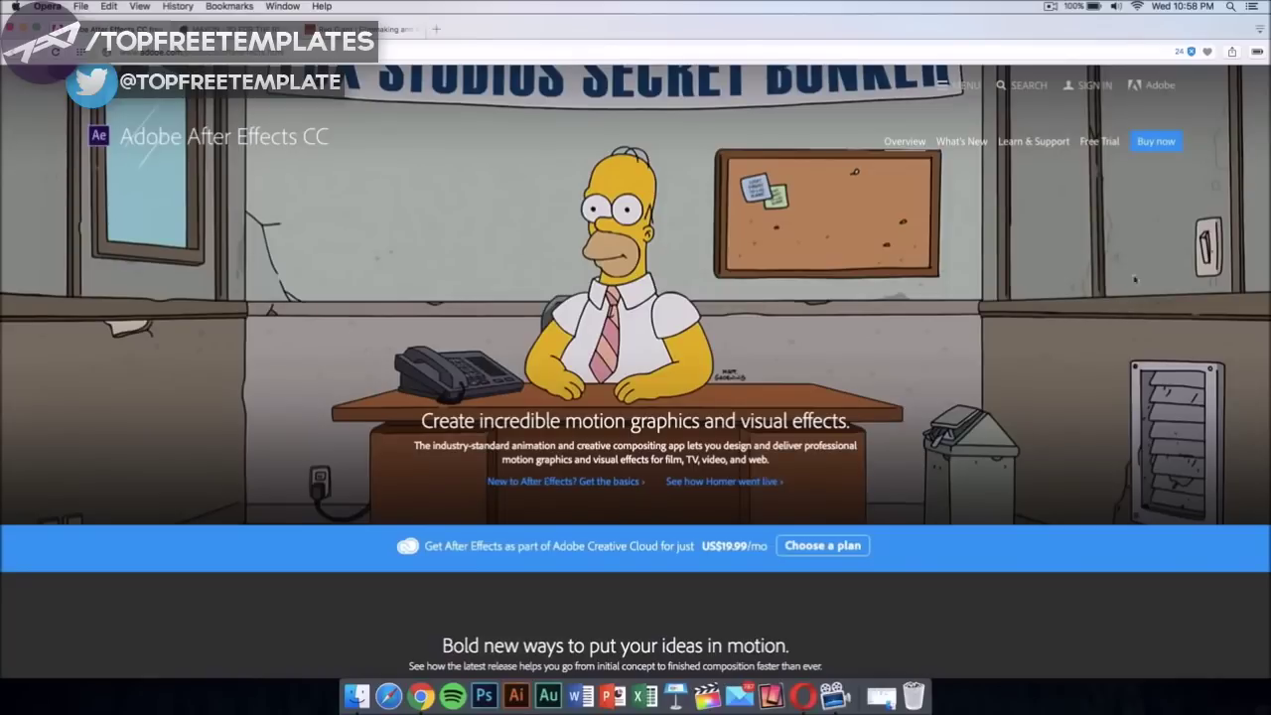
# Fill the After Effects trial form (Experienced, Web/Mobile Designer/Developer, organization's use), then view the Cinema 4D R17 demo page.
pyautogui.click(1094, 142)
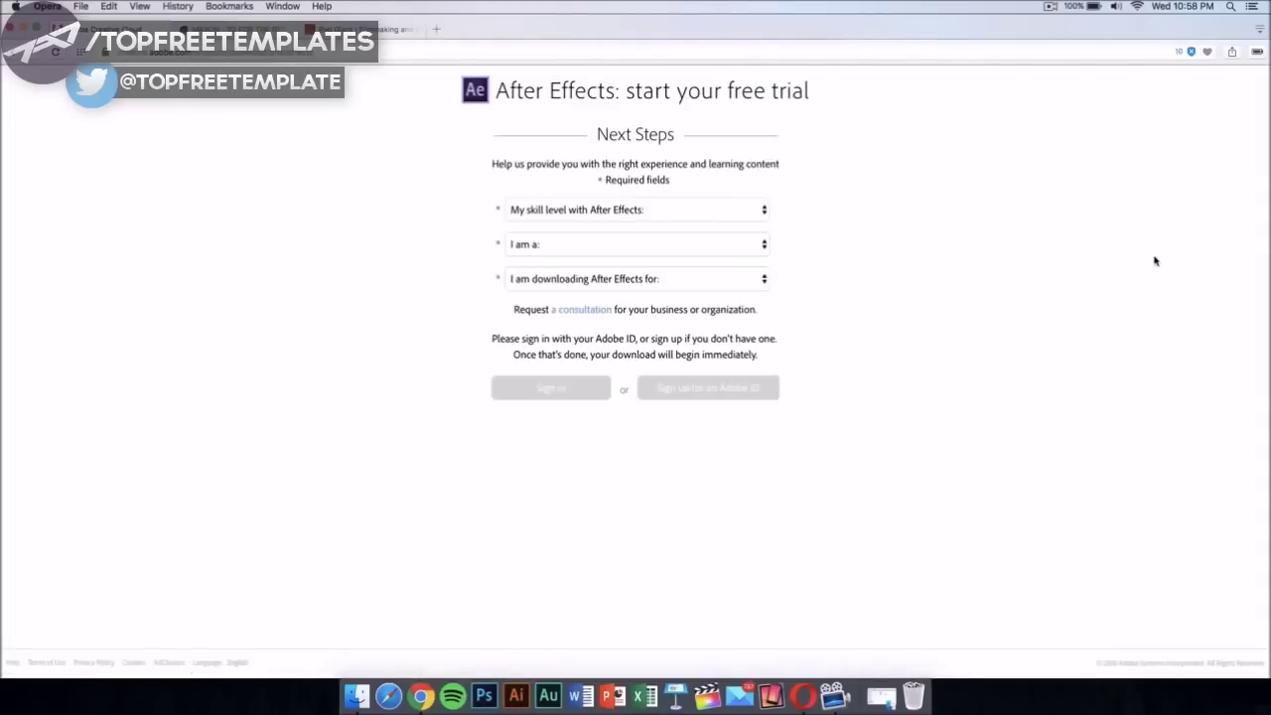
pyautogui.click(675, 220)
pyautogui.click(672, 239)
pyautogui.click(673, 245)
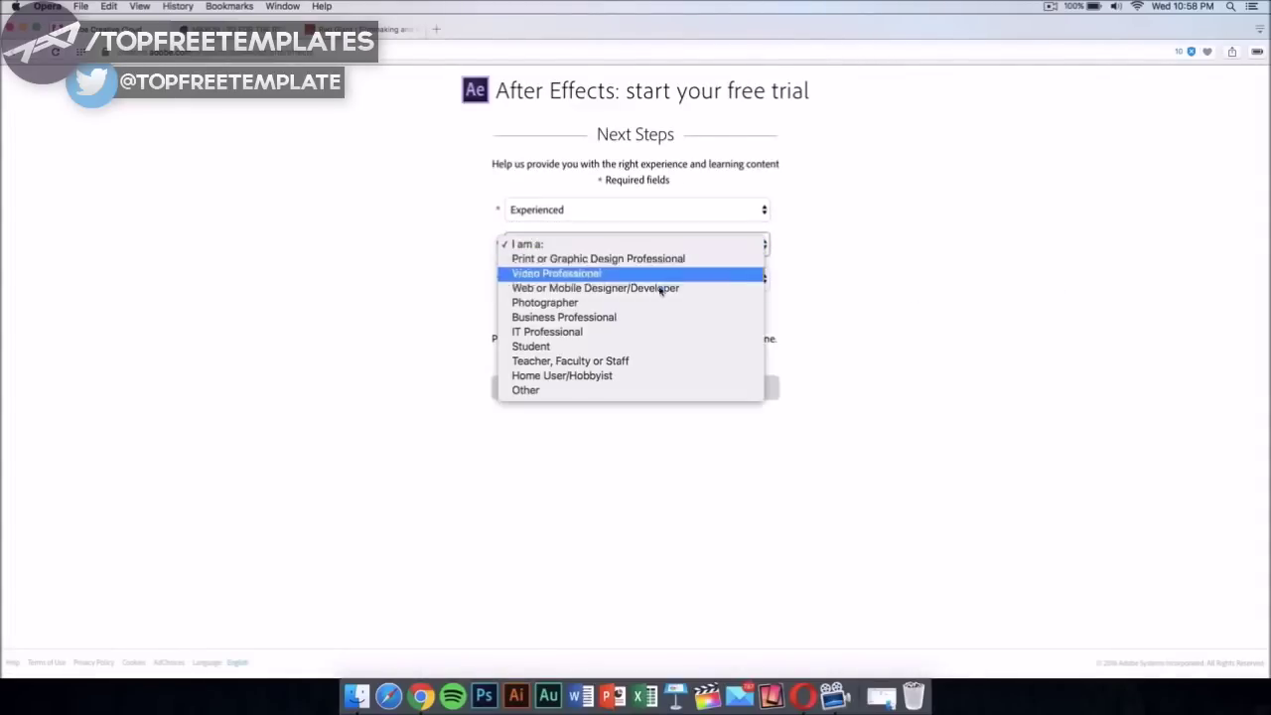
pyautogui.click(658, 288)
pyautogui.click(681, 280)
pyautogui.click(661, 336)
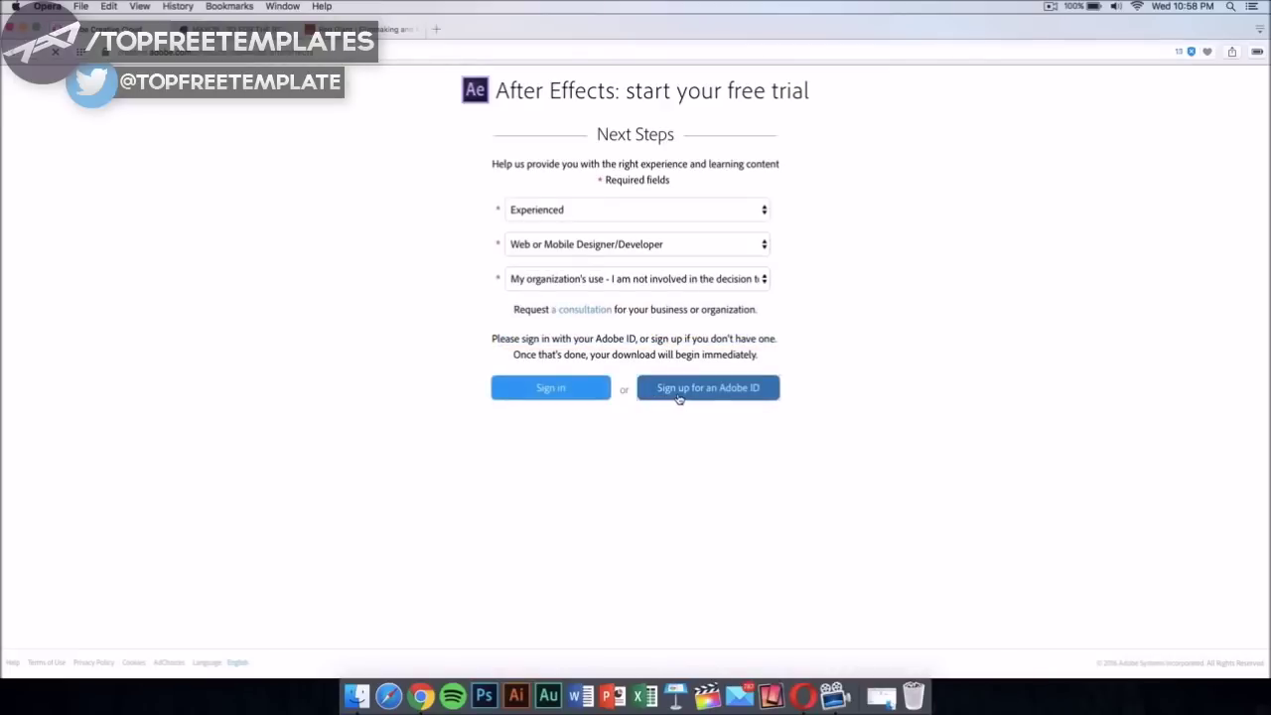
pyautogui.click(679, 392)
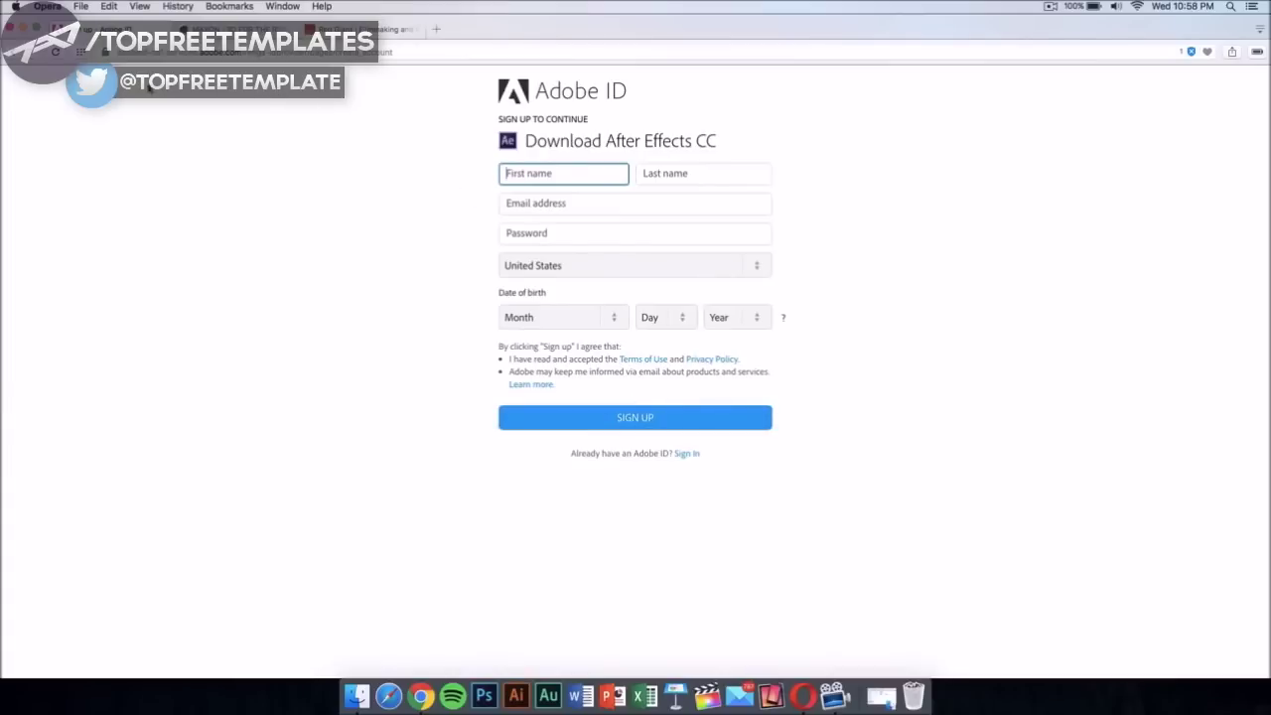
pyautogui.click(60, 30)
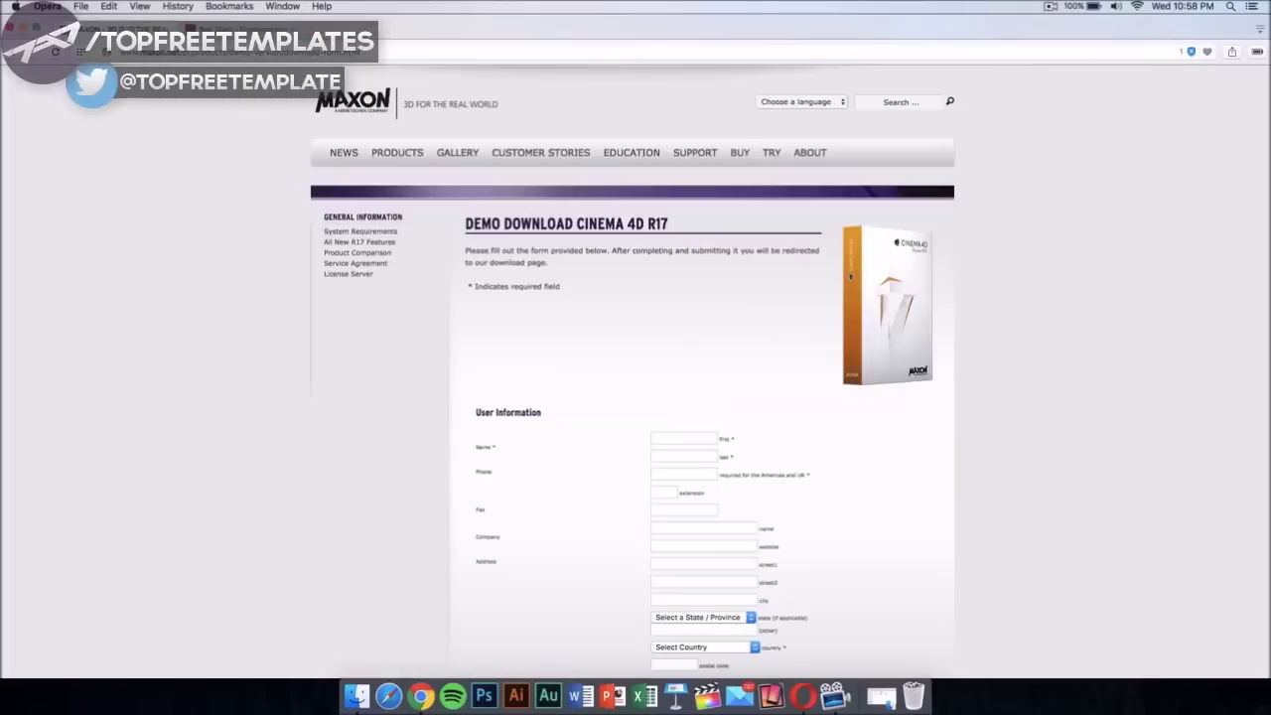
# Browse Finder's Downloads folder showing MBSuite_Mac_Full and the TEMPLATE BY BYWOLFI folder.
pyautogui.moveTo(695, 152)
pyautogui.scroll(-15, 700, 370)
pyautogui.scroll(15, 700, 371)
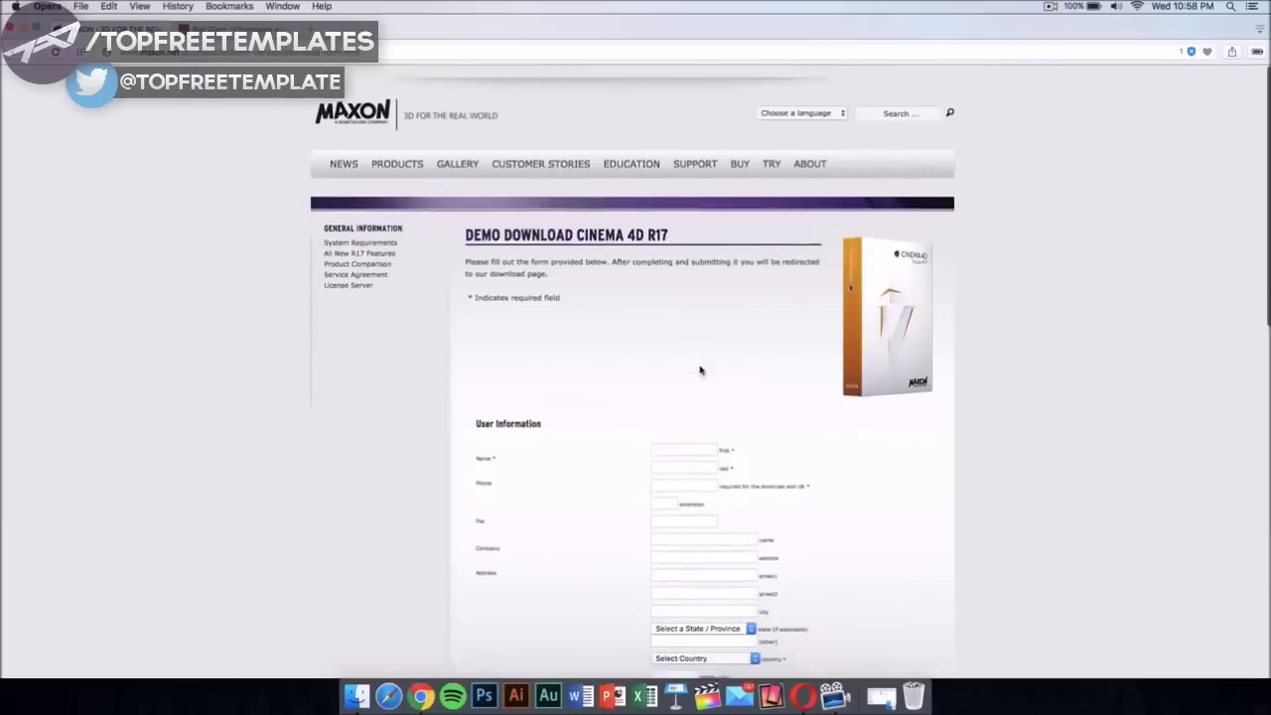
pyautogui.scroll(-5, 700, 371)
pyautogui.scroll(5, 700, 371)
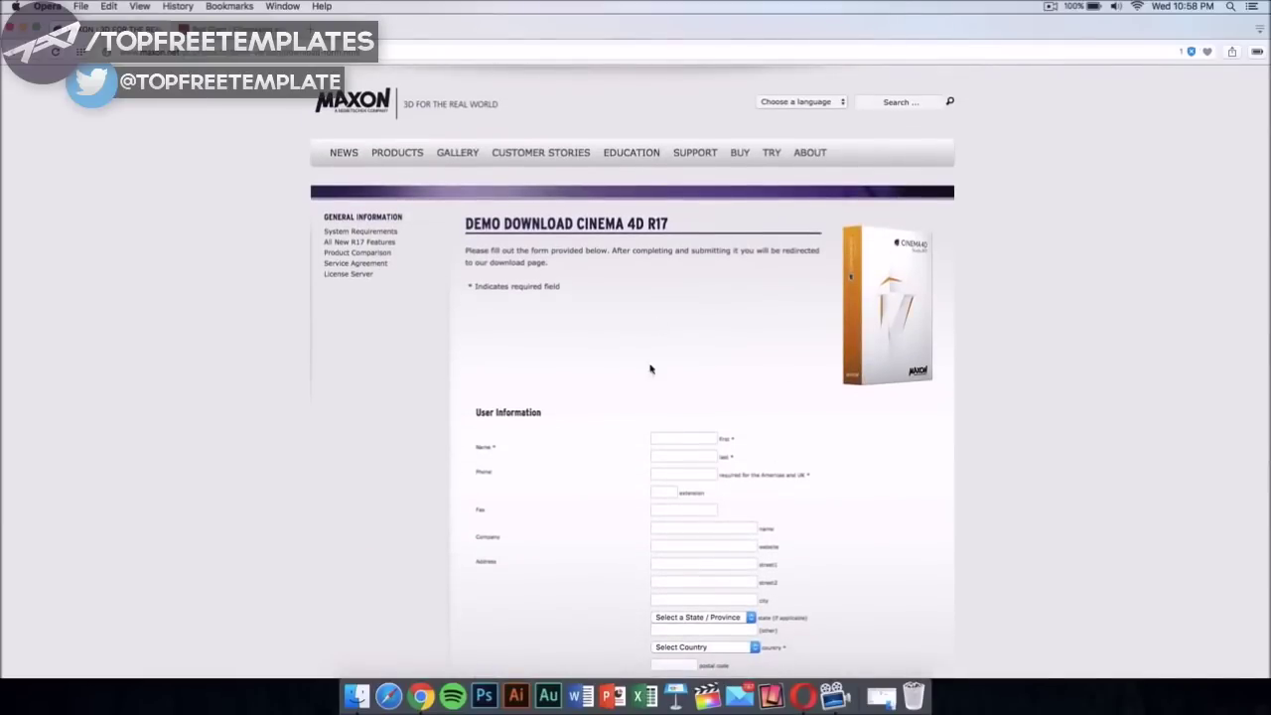
pyautogui.scroll(-12, 664, 349)
pyautogui.scroll(12, 664, 346)
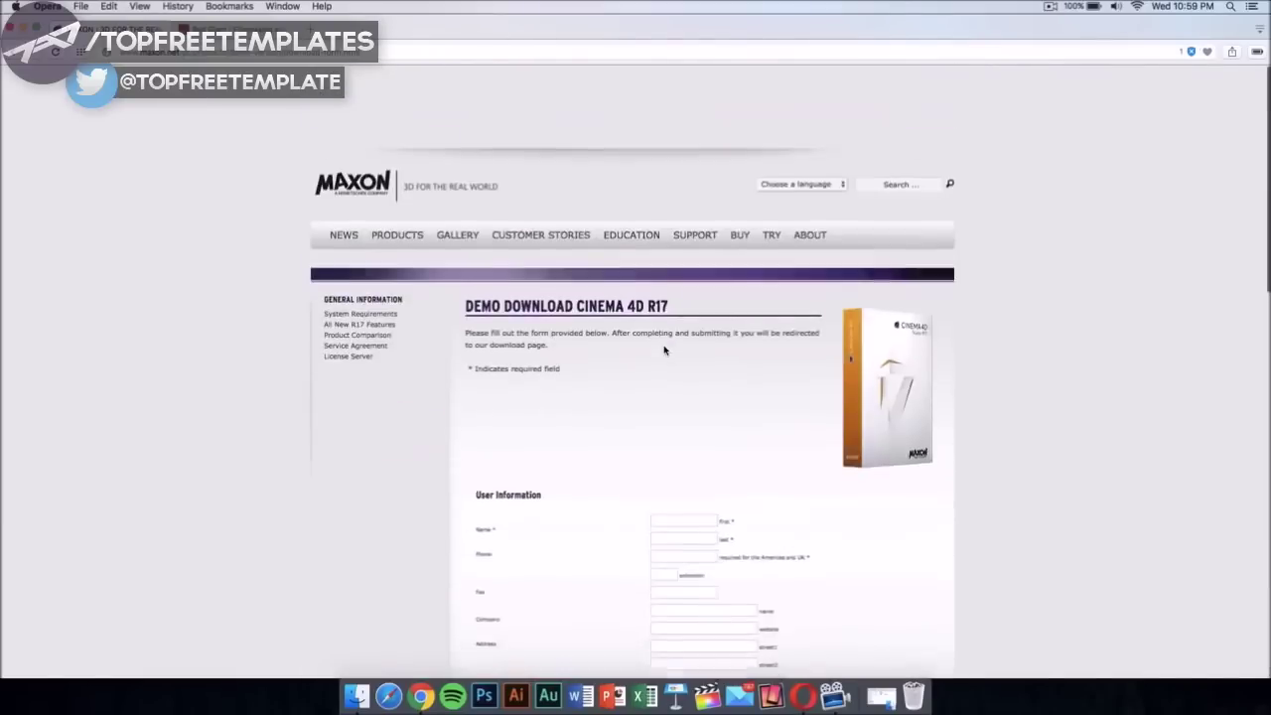
pyautogui.scroll(-12, 665, 348)
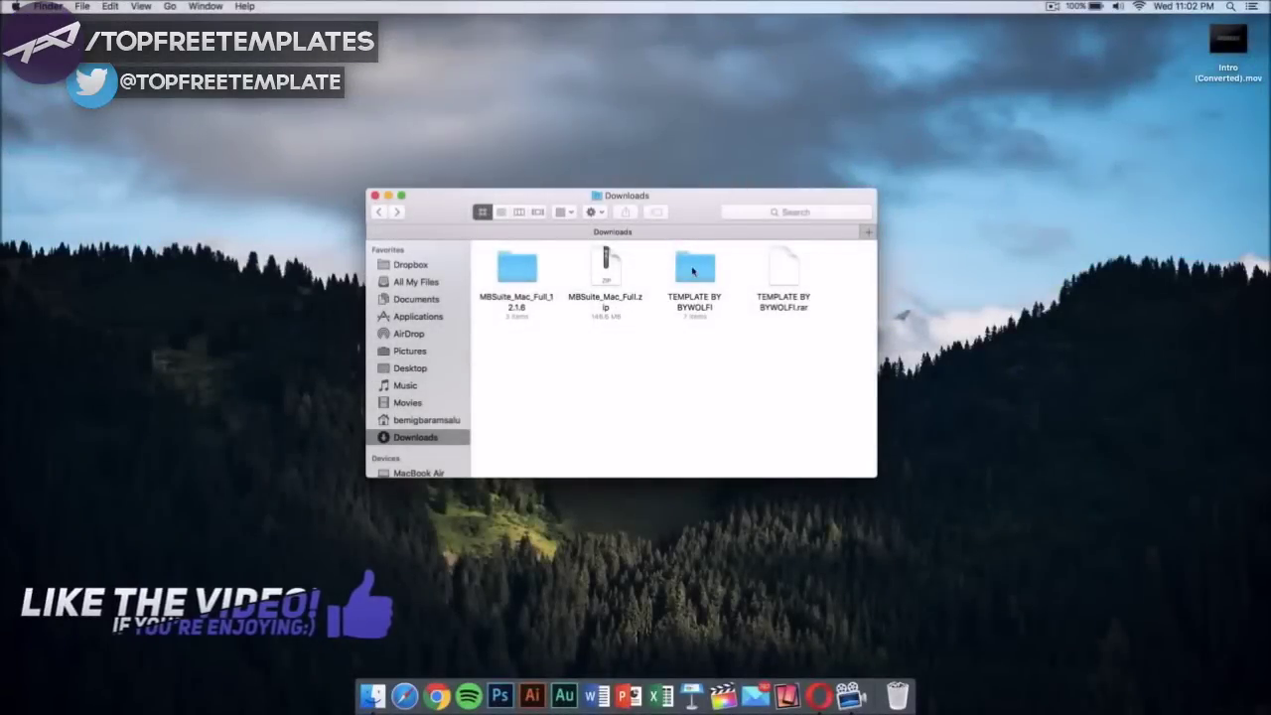
# Open the TEMPLATE BY BYWOLFI folder and launch C4D Part.c4d in Cinema 4D.
pyautogui.doubleClick(693, 271)
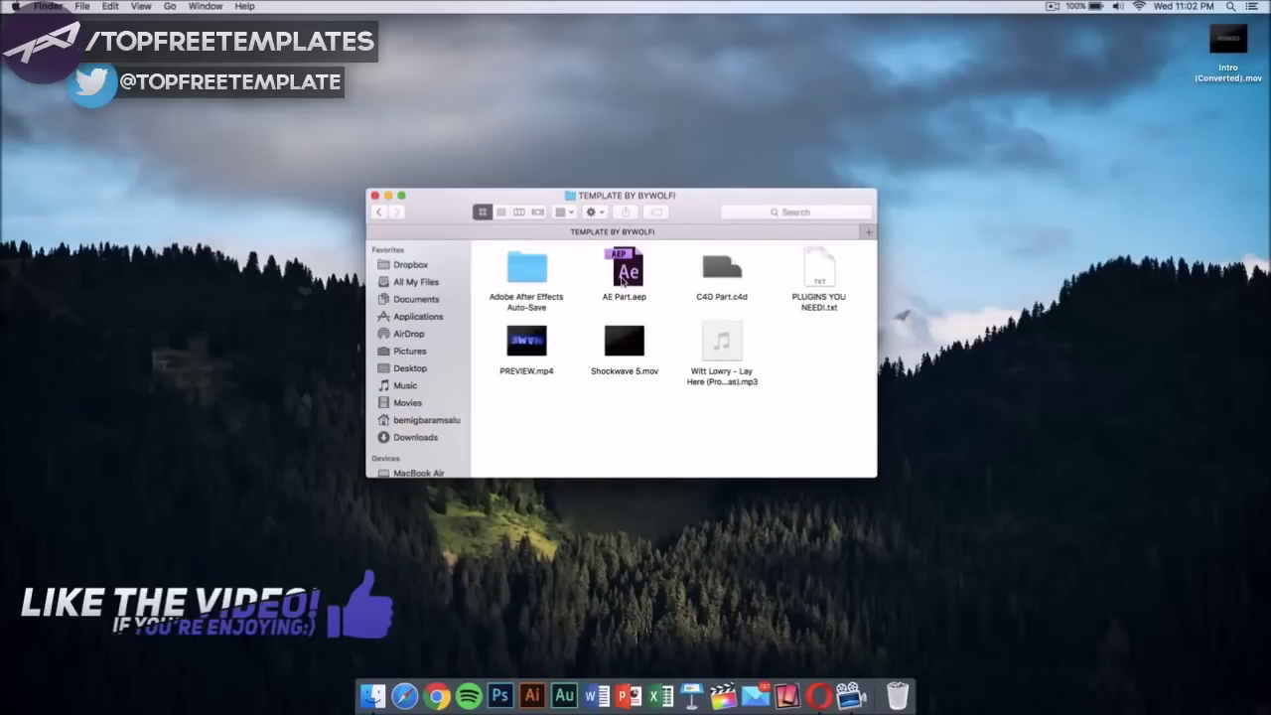
pyautogui.doubleClick(715, 270)
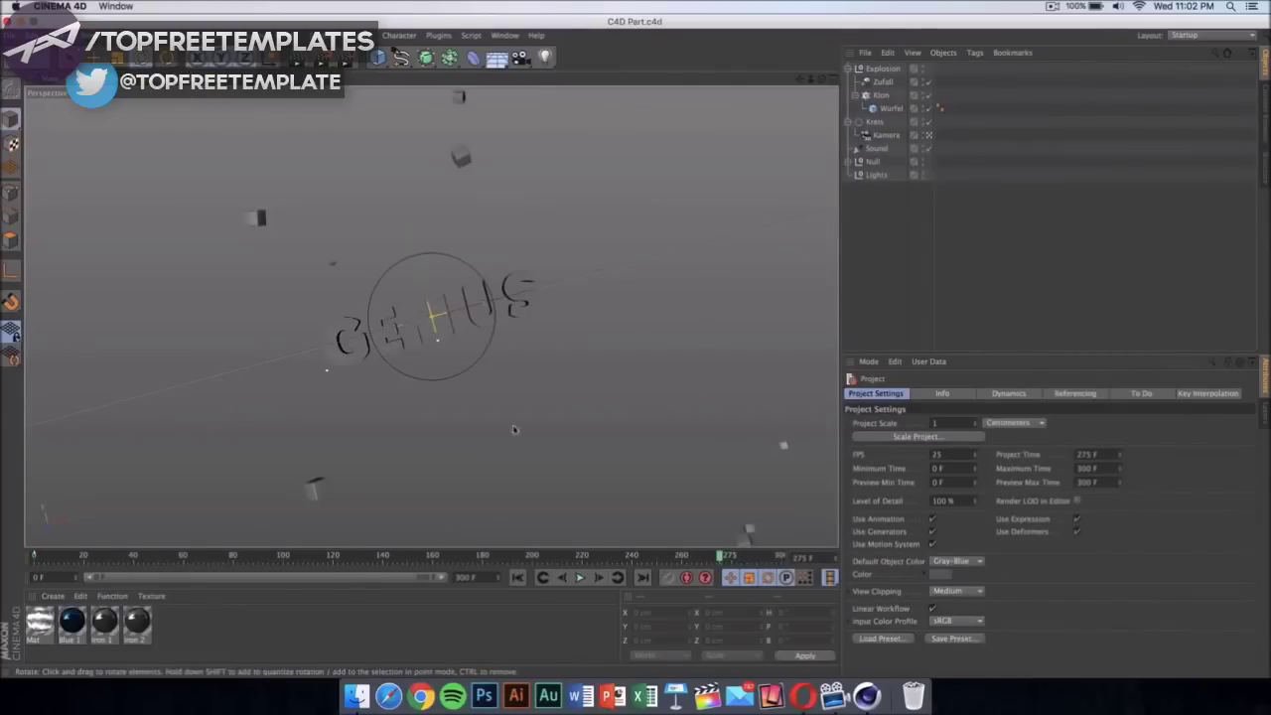
# Replace GENIUS with TECH in the first MoText object's Text field.
pyautogui.click(529, 314)
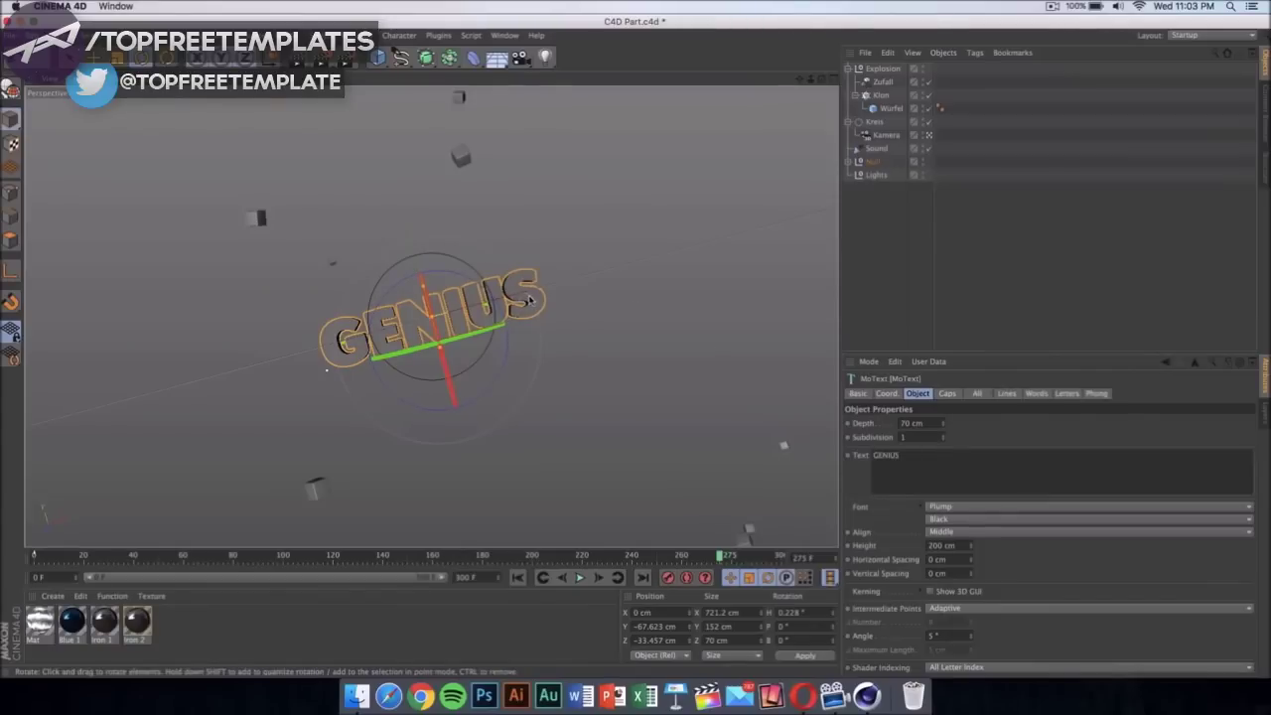
pyautogui.doubleClick(886, 455)
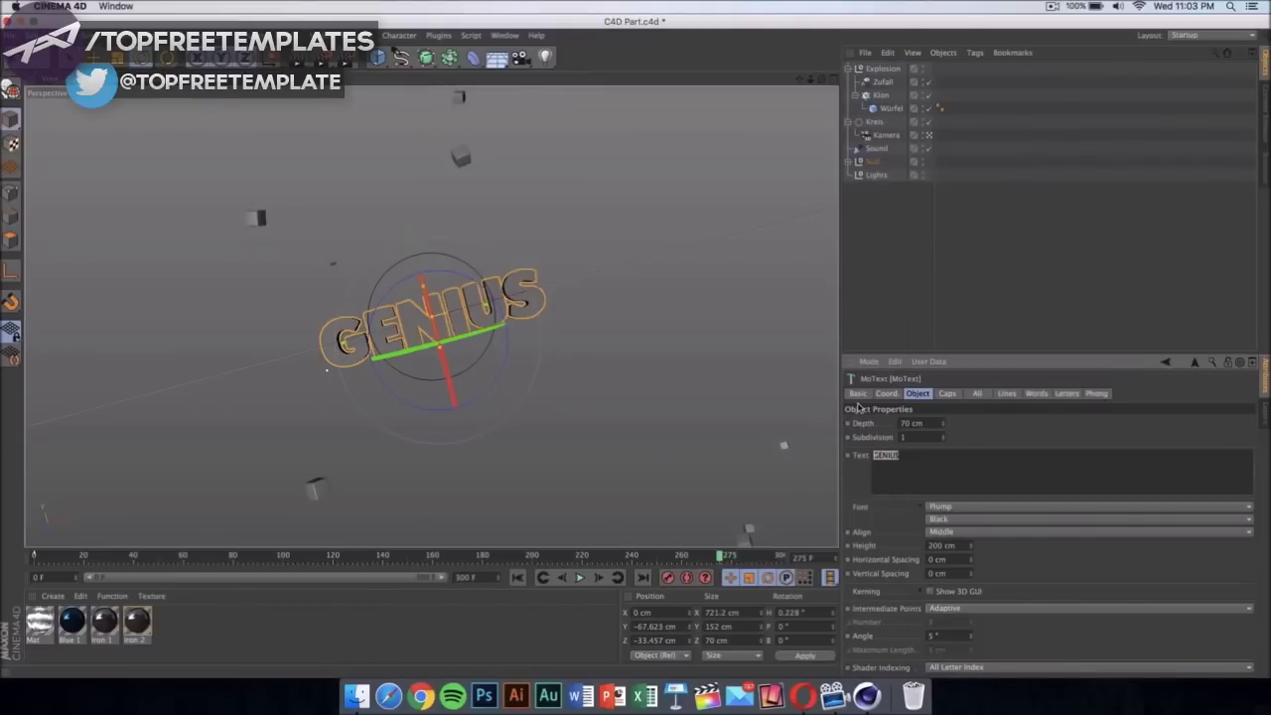
pyautogui.write('TECH')
pyautogui.click(729, 340)
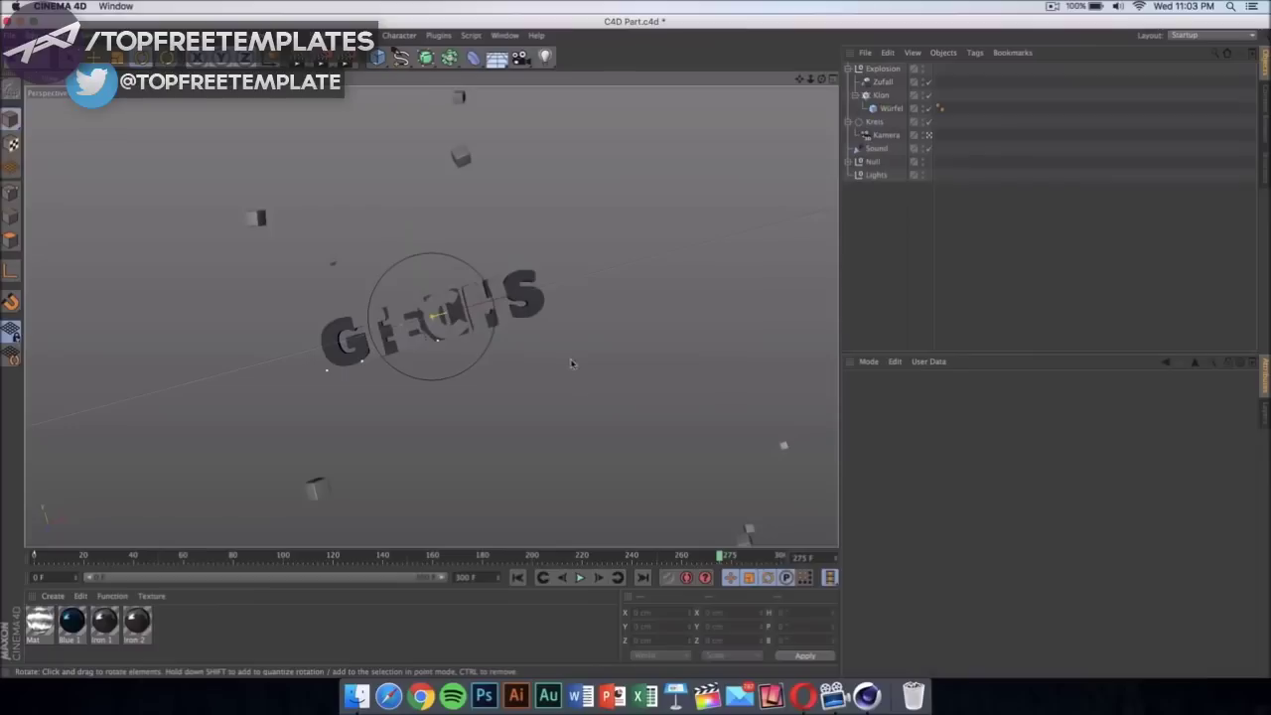
pyautogui.press('super+shift+z')
pyautogui.press('super+z')
pyautogui.press('super+shift+z')
pyautogui.press('super+z')
pyautogui.press('super+shift+z')
# Change the second MoText object's text from GENIUS to TECH.
pyautogui.press('super+z')
pyautogui.click(543, 305)
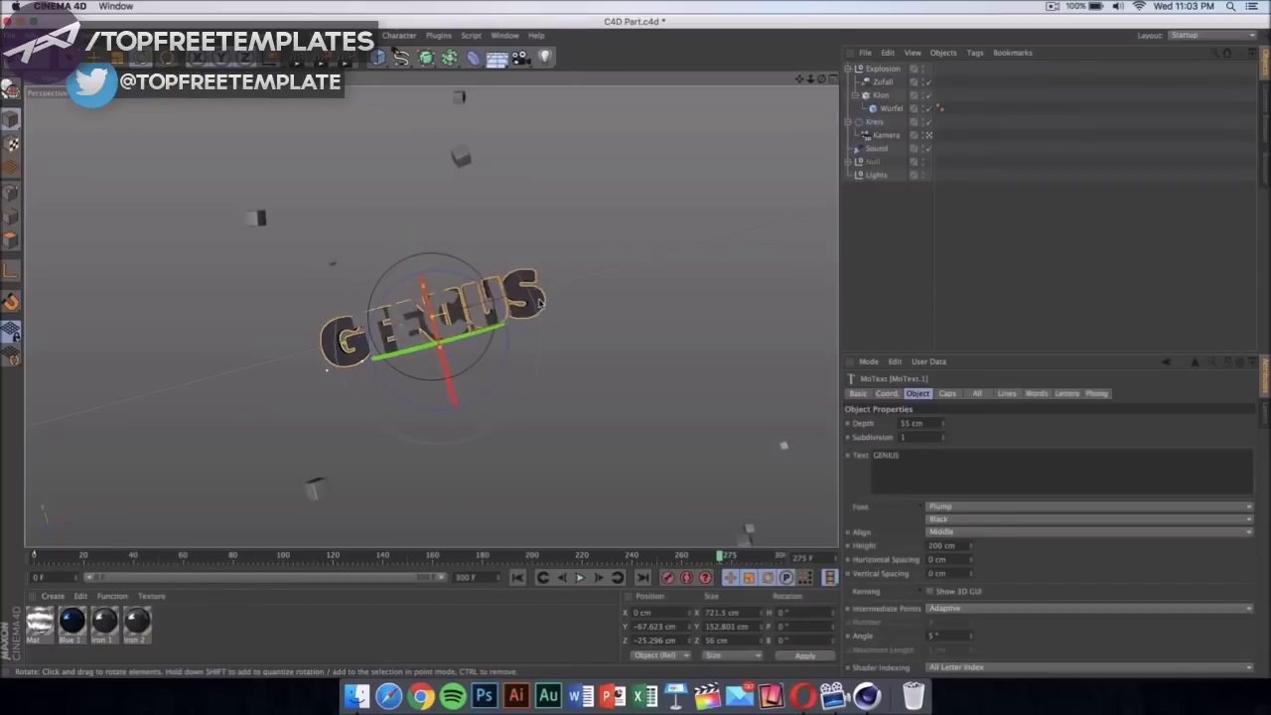
pyautogui.click(951, 457)
pyautogui.press('super+a')
pyautogui.press('BackSpace')
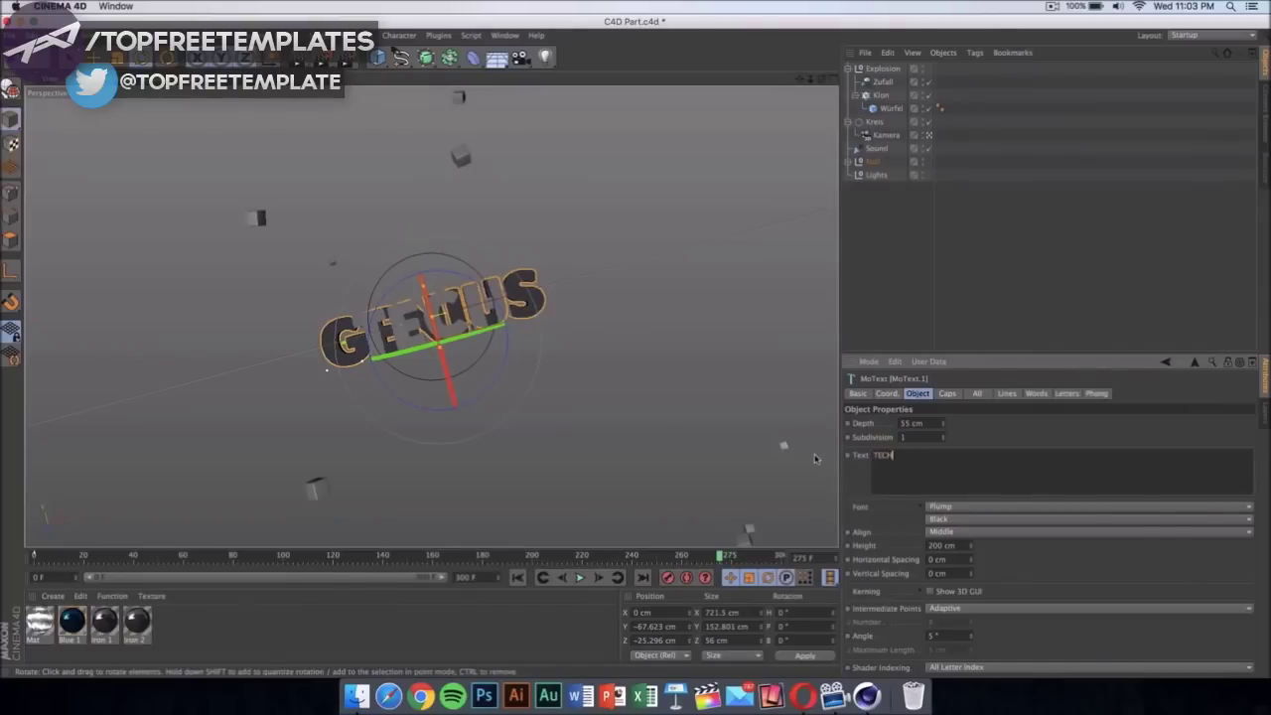
pyautogui.click(727, 326)
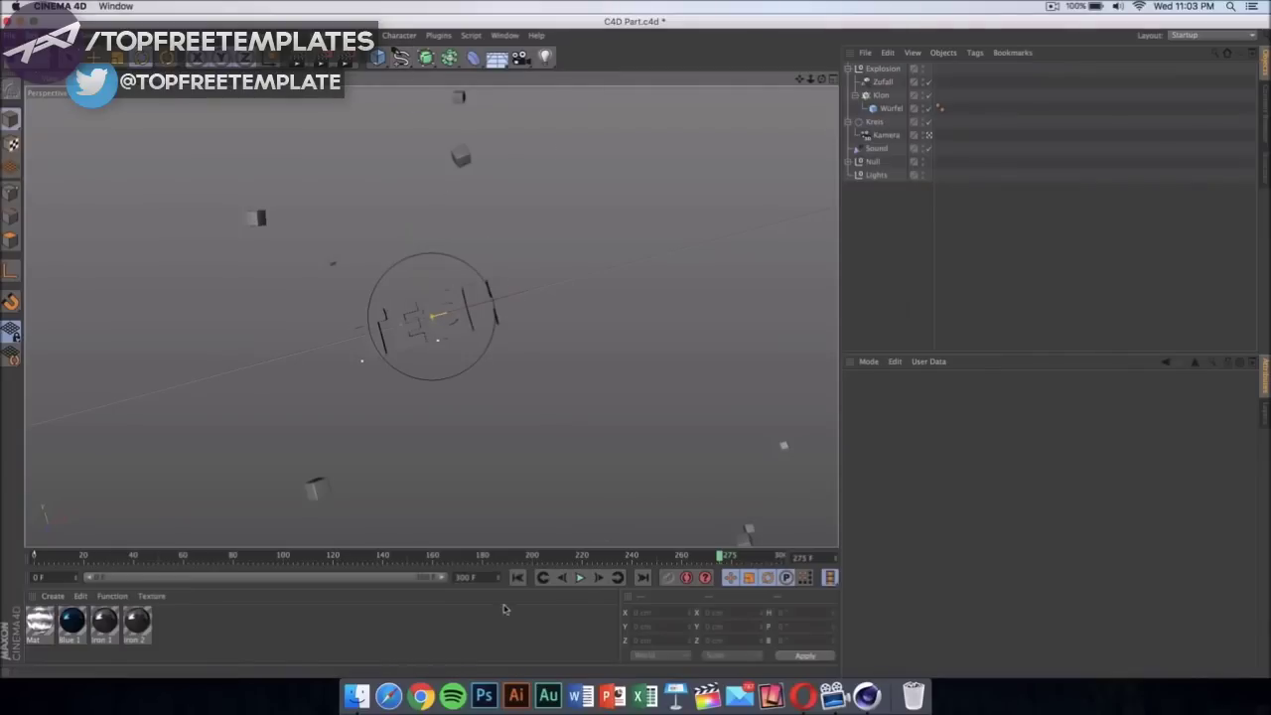
# Play the explosion, stop at frame 216 and render it to the Picture Viewer, dismissing the asset error.
pyautogui.click(580, 577)
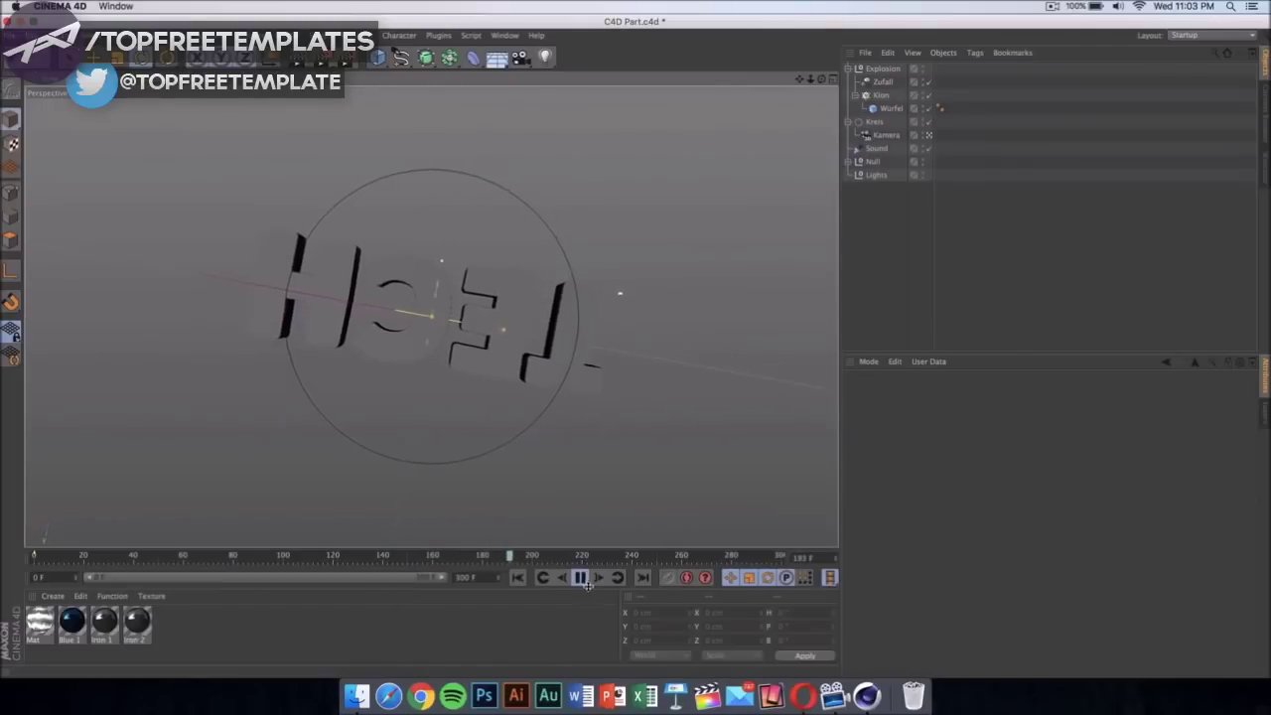
pyautogui.click(584, 580)
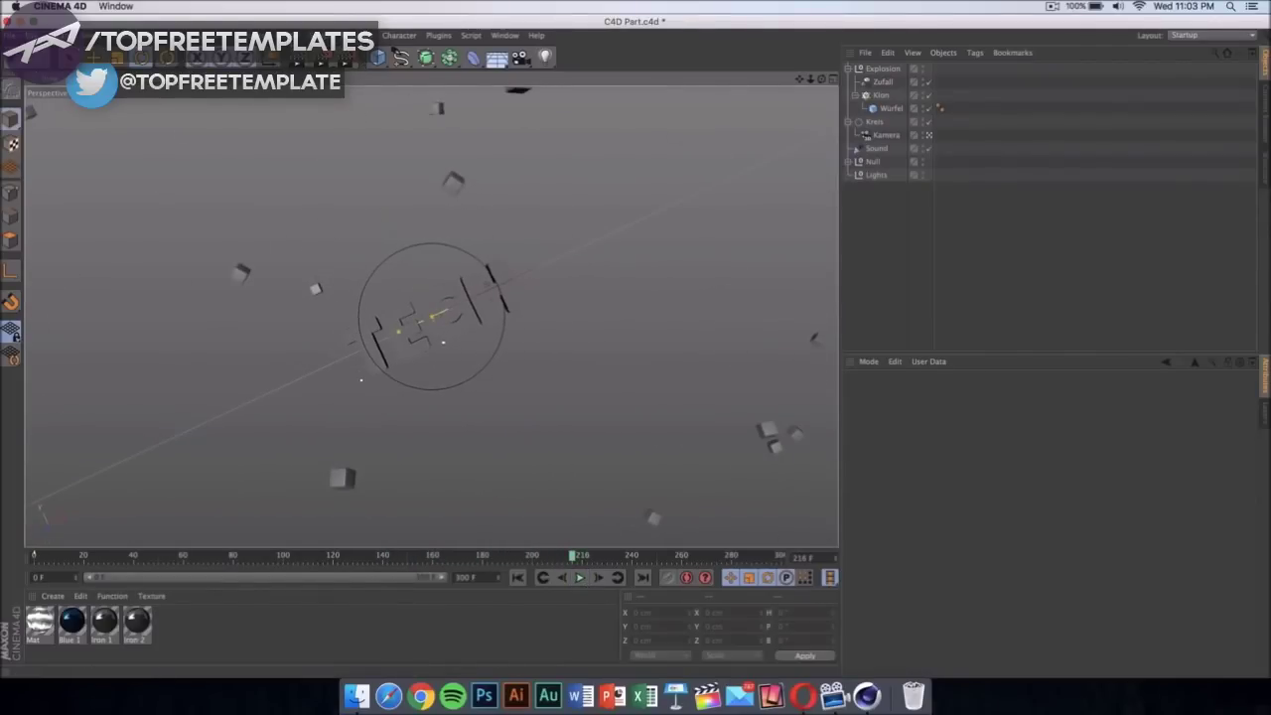
pyautogui.click(283, 35)
pyautogui.click(330, 56)
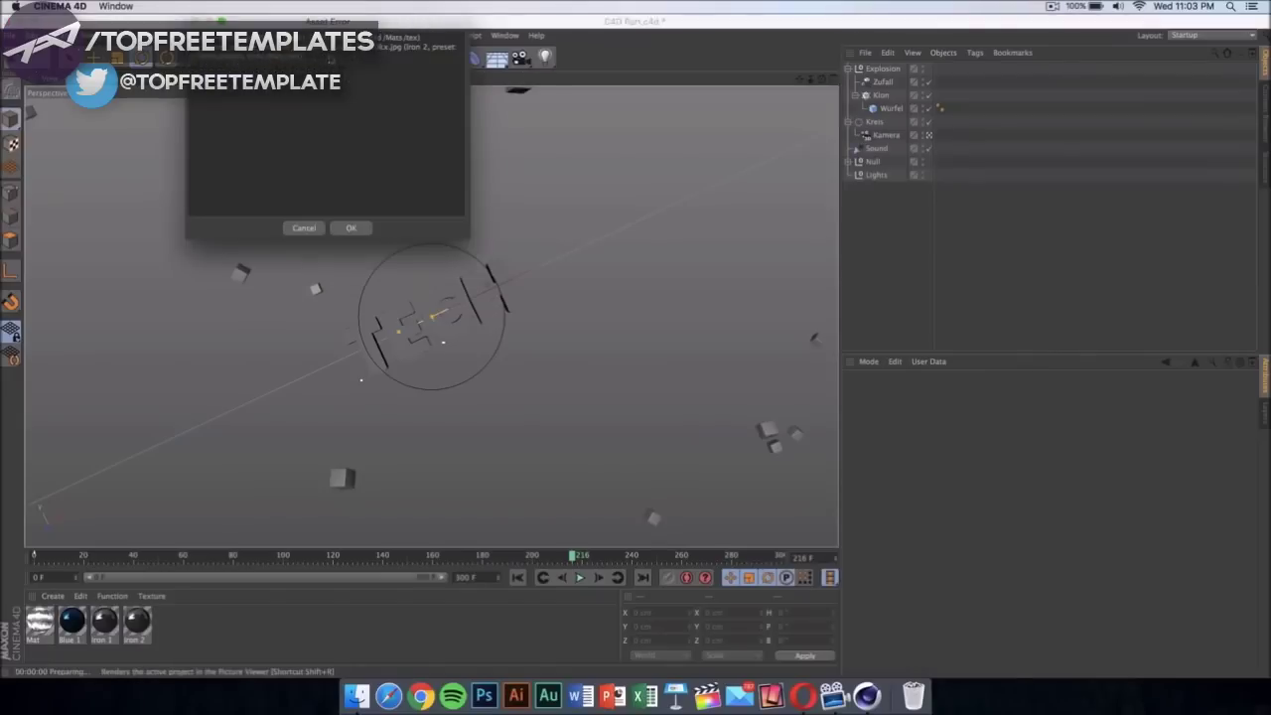
pyautogui.click(357, 230)
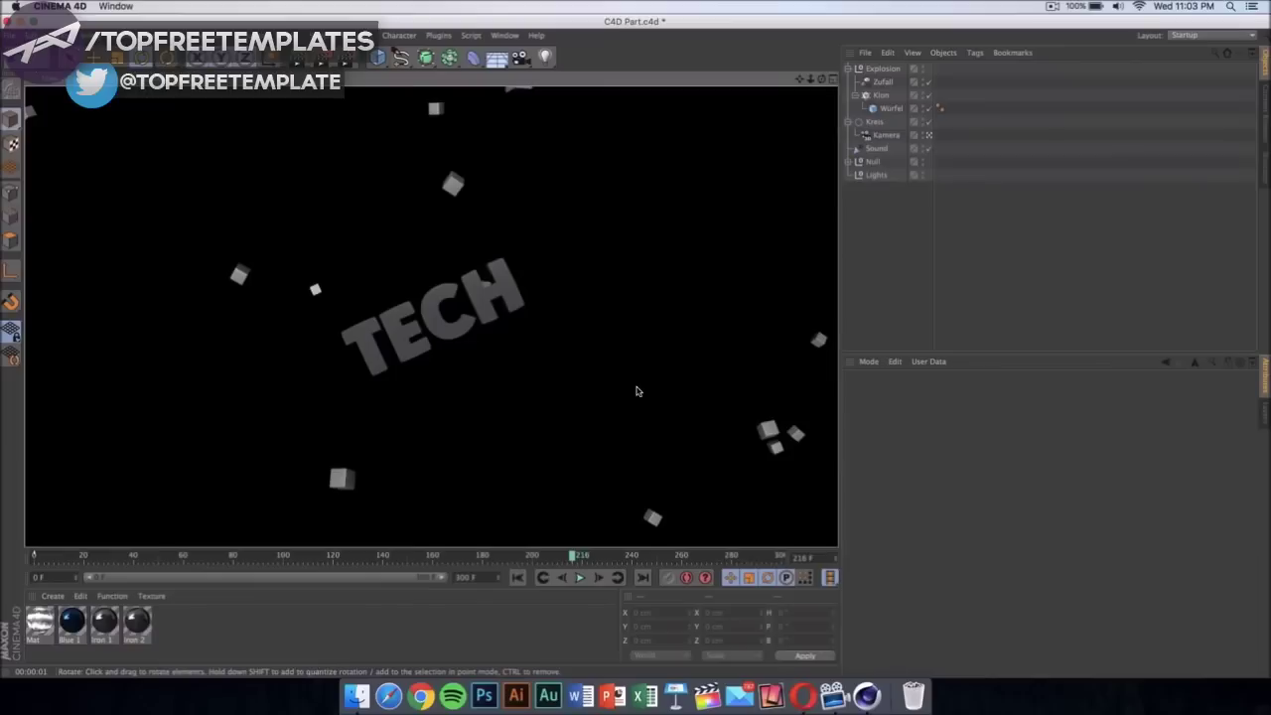
# Switch the TECH MoText's font from Plump to a different font.
pyautogui.click(615, 318)
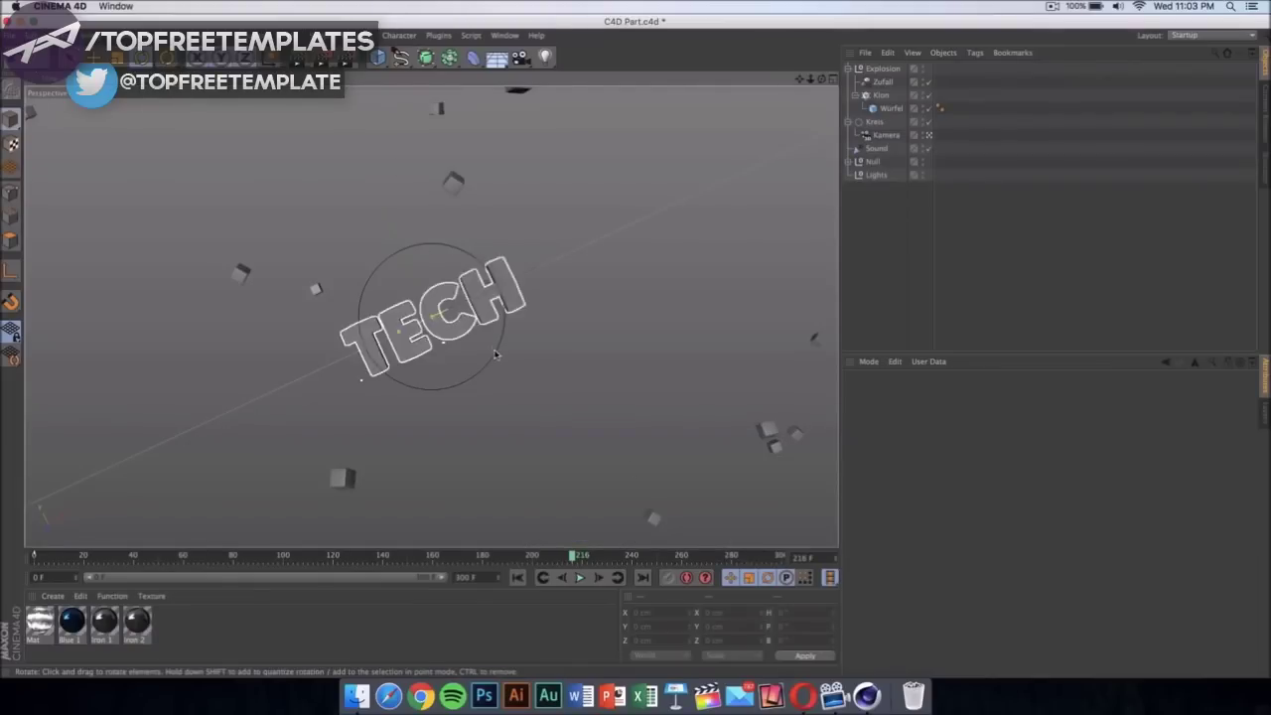
pyautogui.click(515, 296)
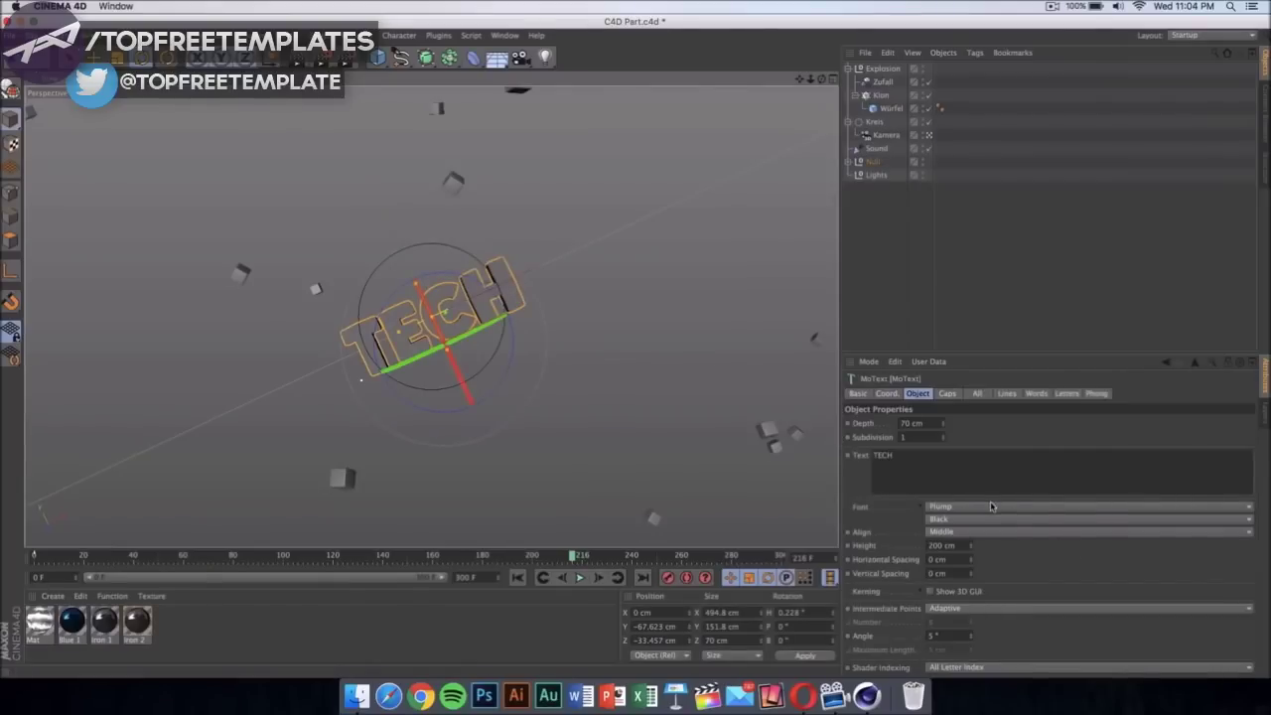
pyautogui.click(954, 508)
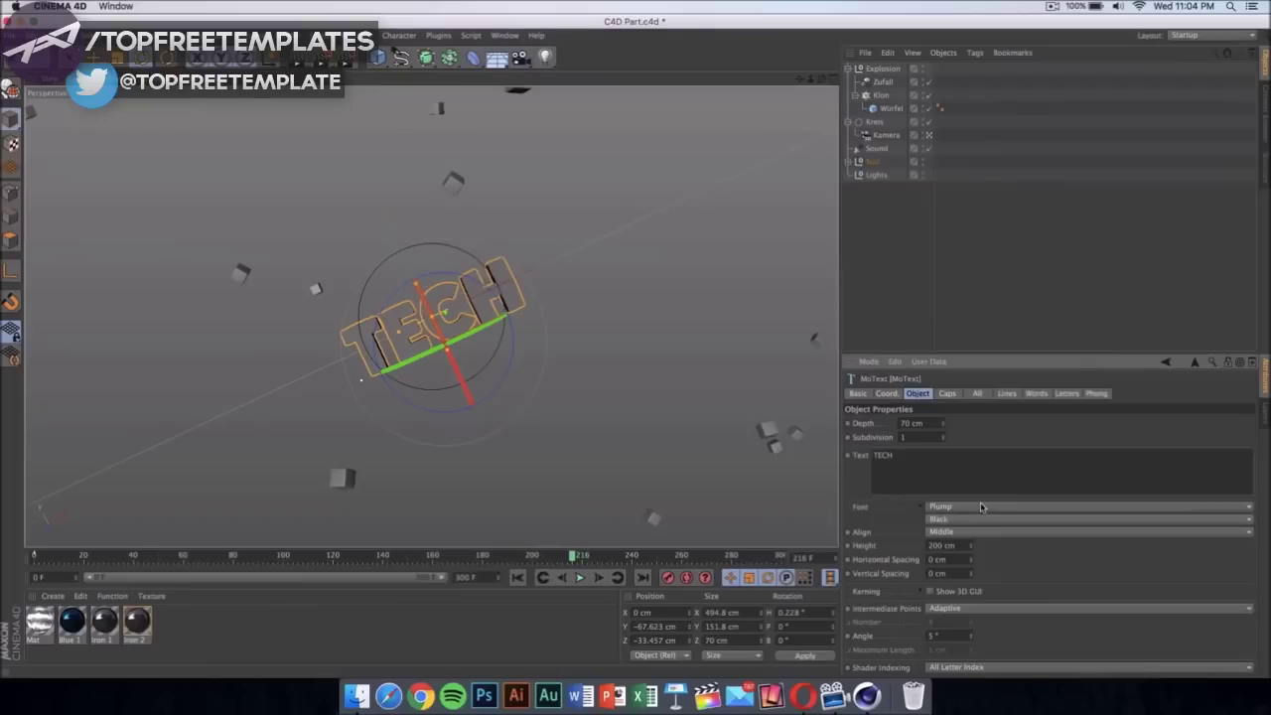
pyautogui.click(981, 507)
pyautogui.scroll(-10, 1035, 292)
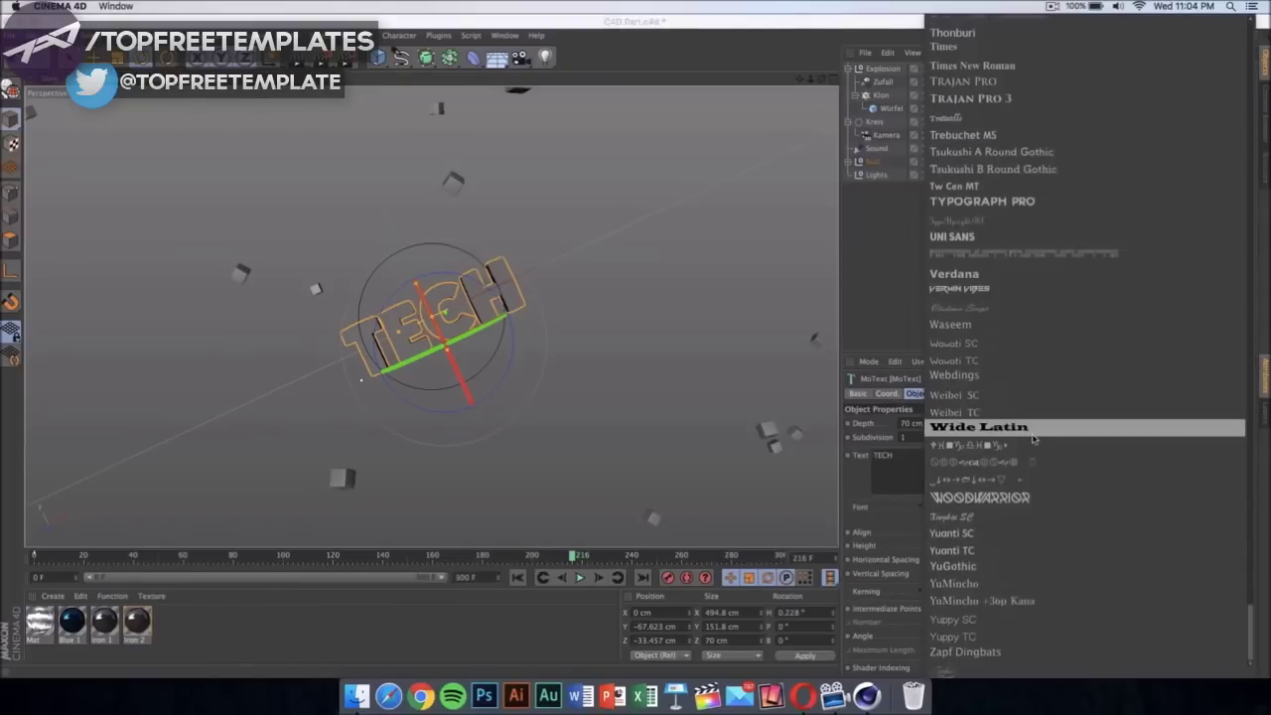
pyautogui.scroll(20, 1036, 278)
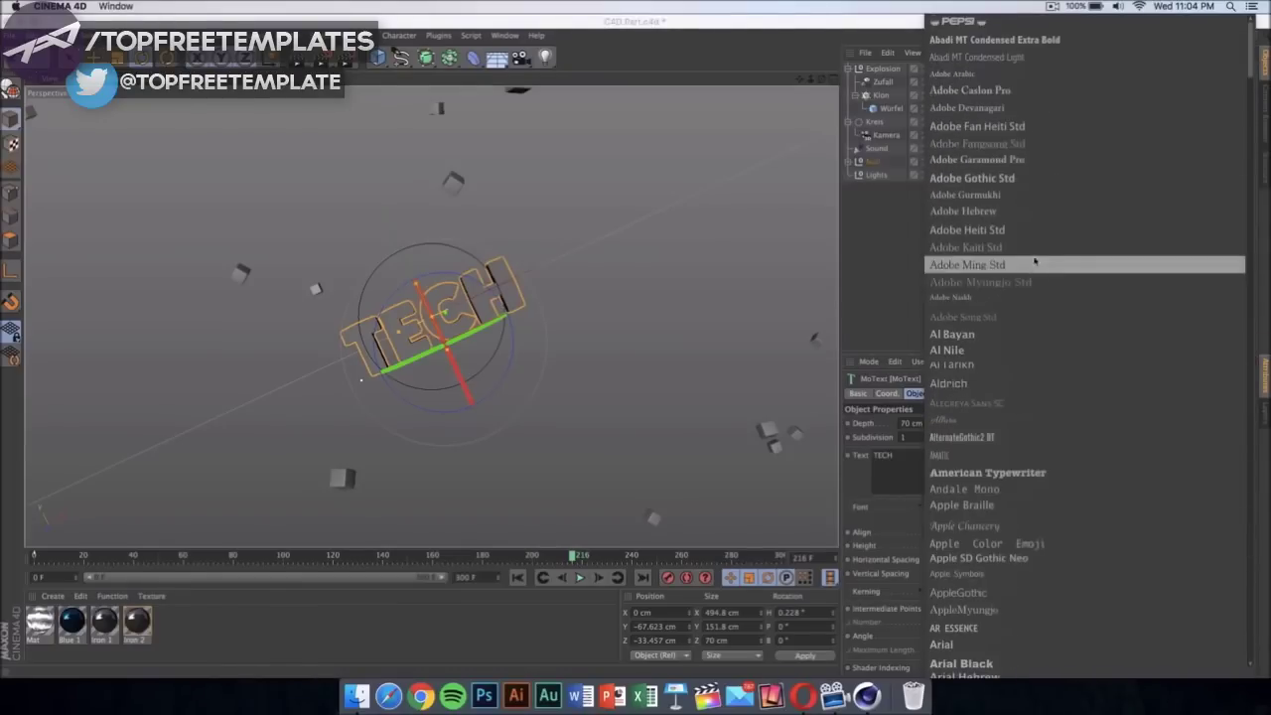
pyautogui.scroll(-20, 1036, 143)
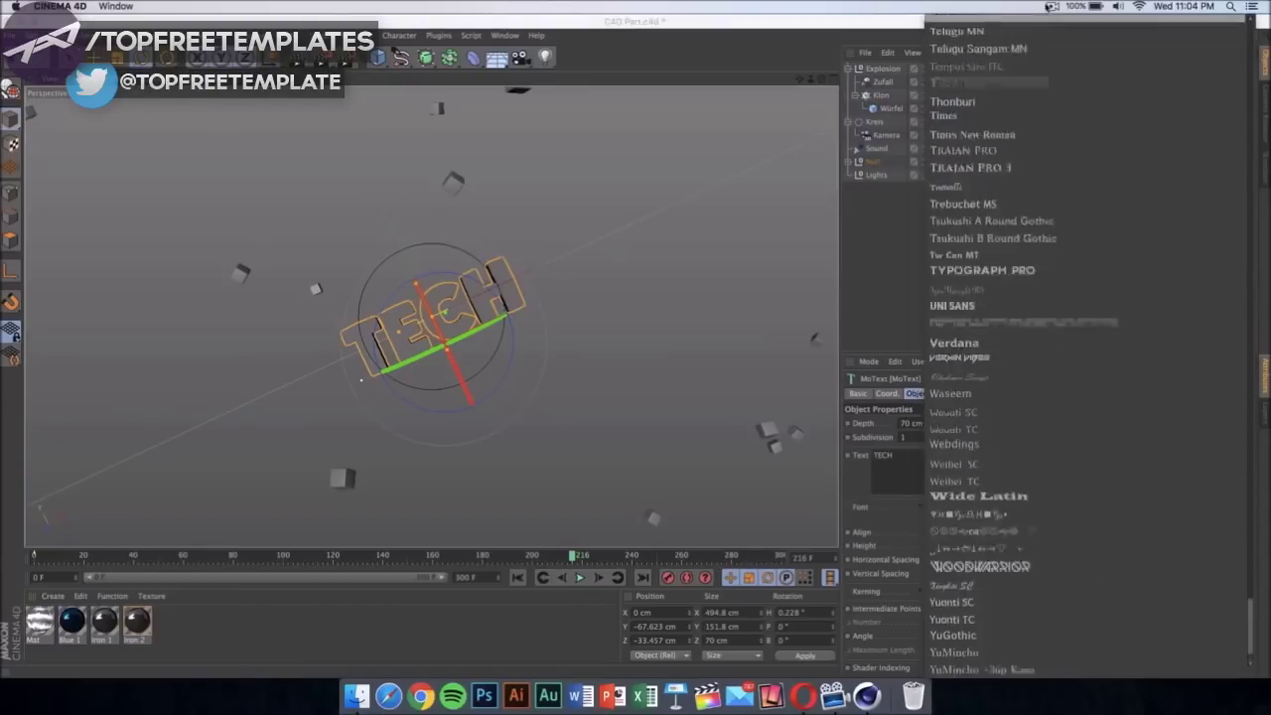
pyautogui.click(993, 218)
pyautogui.click(794, 496)
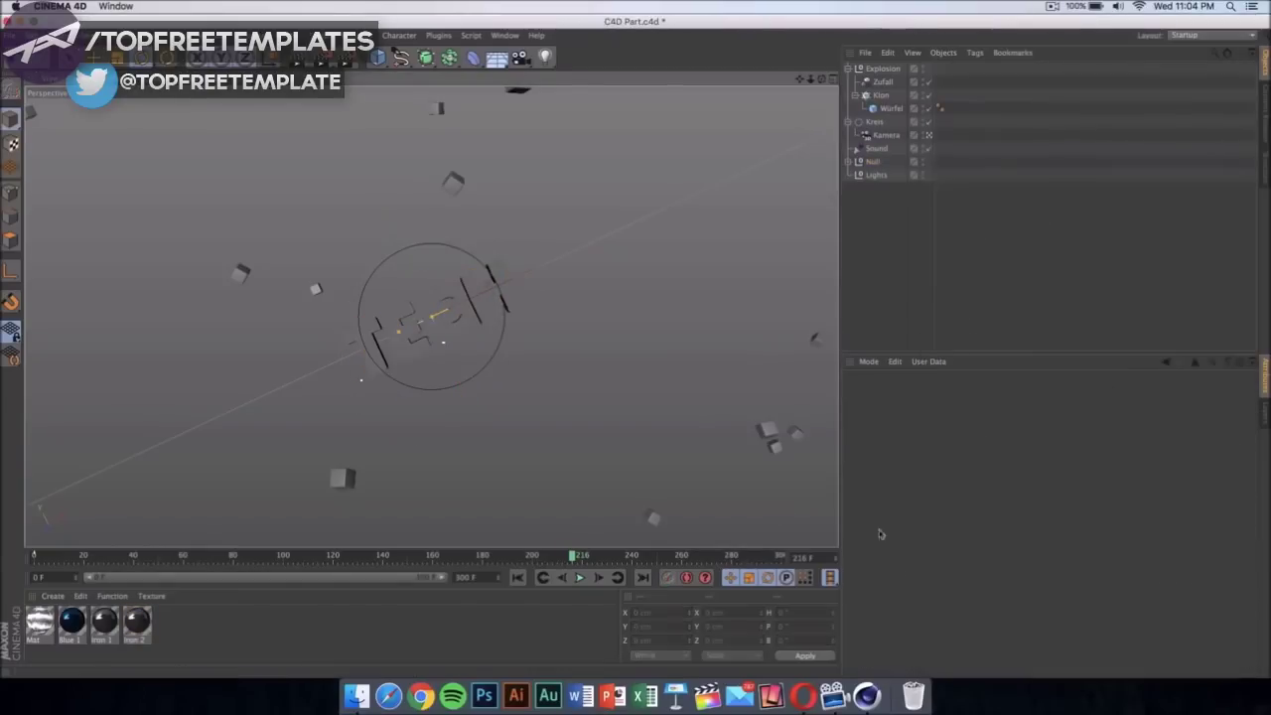
pyautogui.click(78, 621)
# Inspect Blue 1's colour (R 14, G 68, B 127) in the Material Editor, then close it.
pyautogui.doubleClick(79, 622)
pyautogui.moveTo(375, 97); pyautogui.dragTo(803, 47)
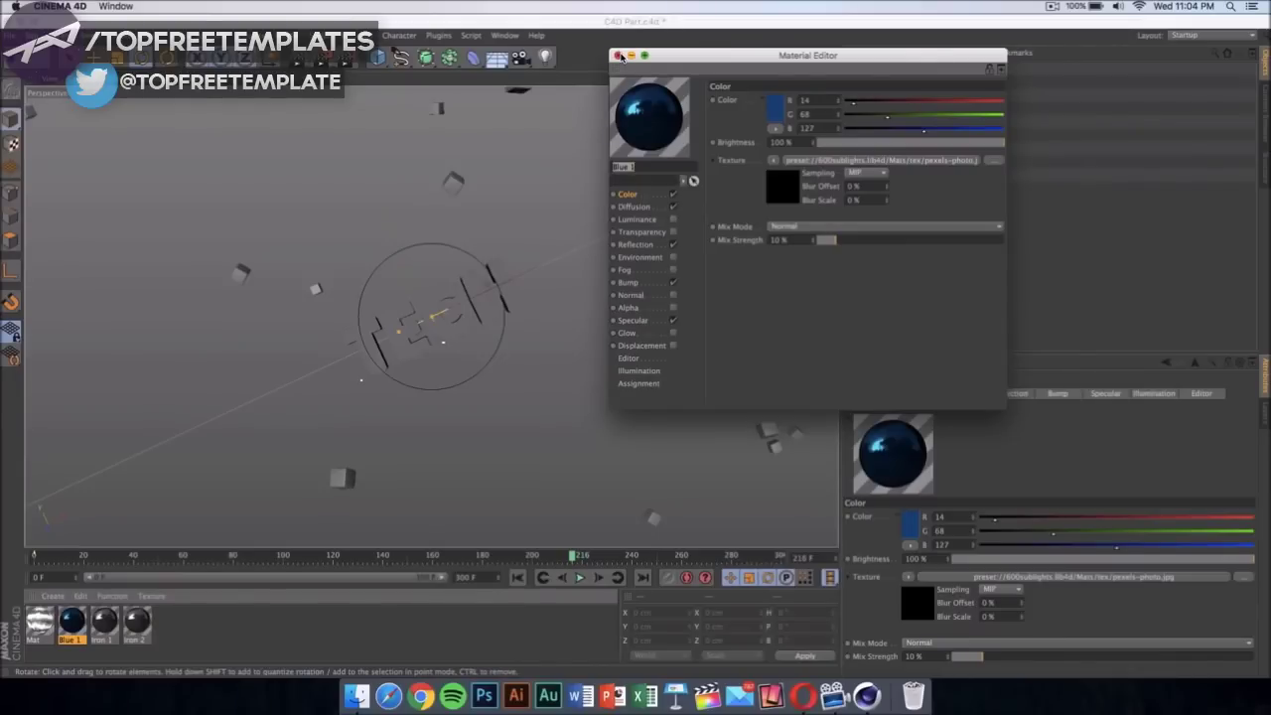
pyautogui.click(619, 56)
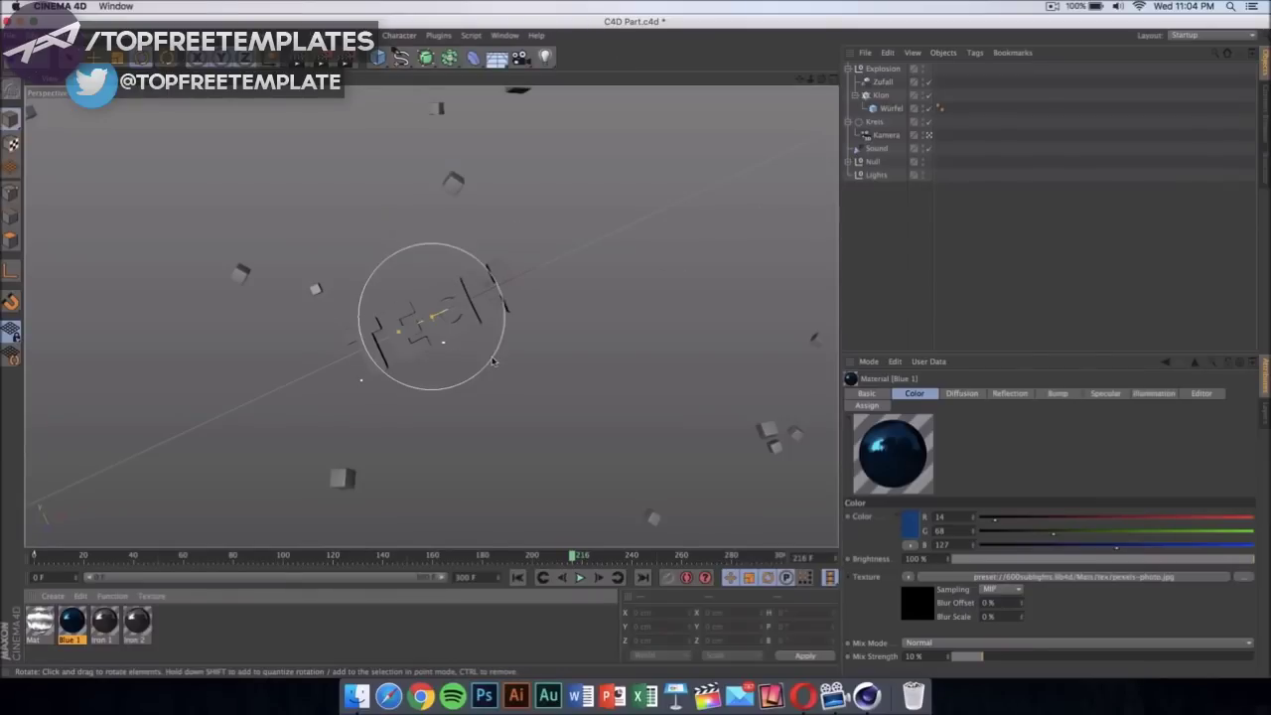
# Confirm Render Settings save a QuickTime Movie to Desktop/Intro, then close the window.
pyautogui.click(349, 62)
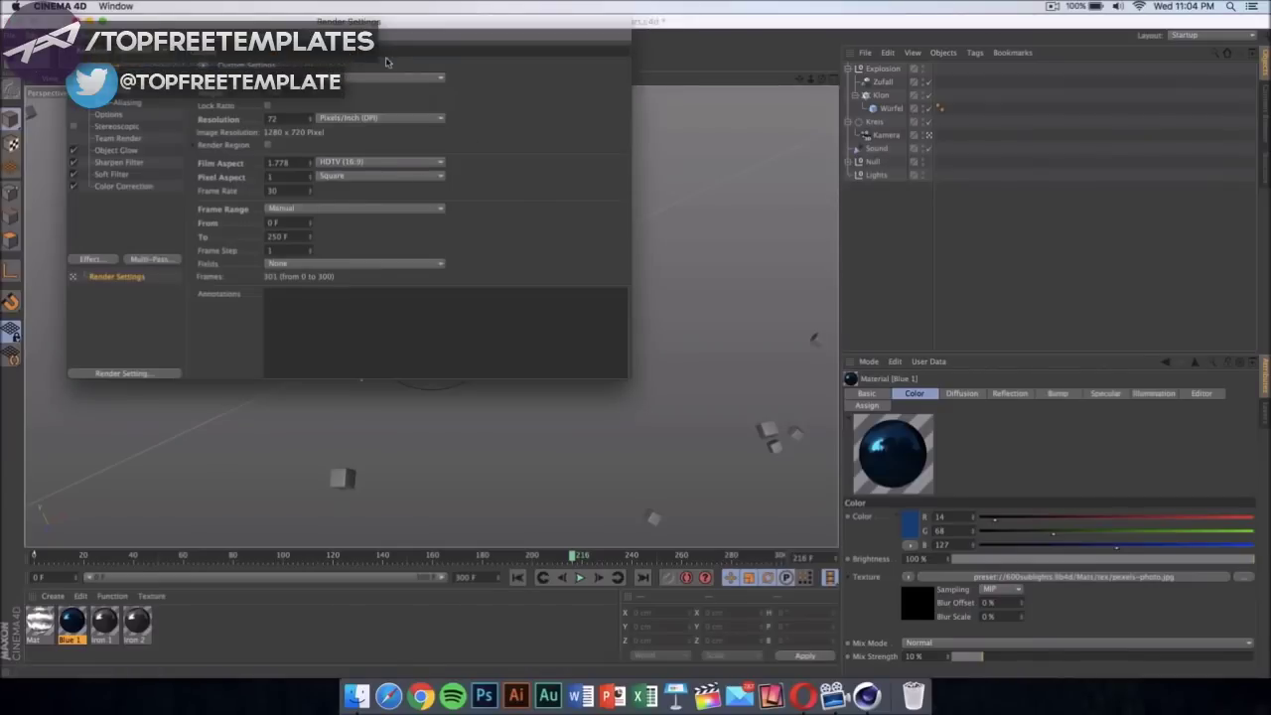
pyautogui.moveTo(390, 24); pyautogui.dragTo(598, 126)
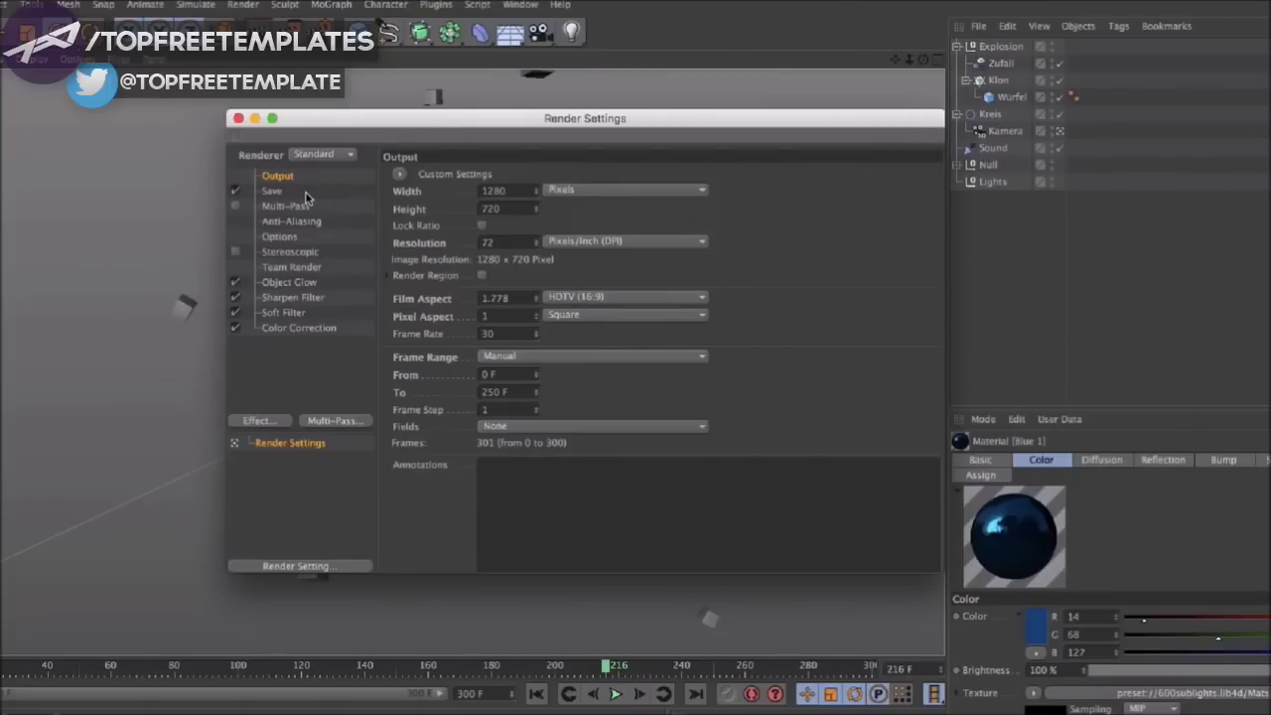
pyautogui.click(272, 190)
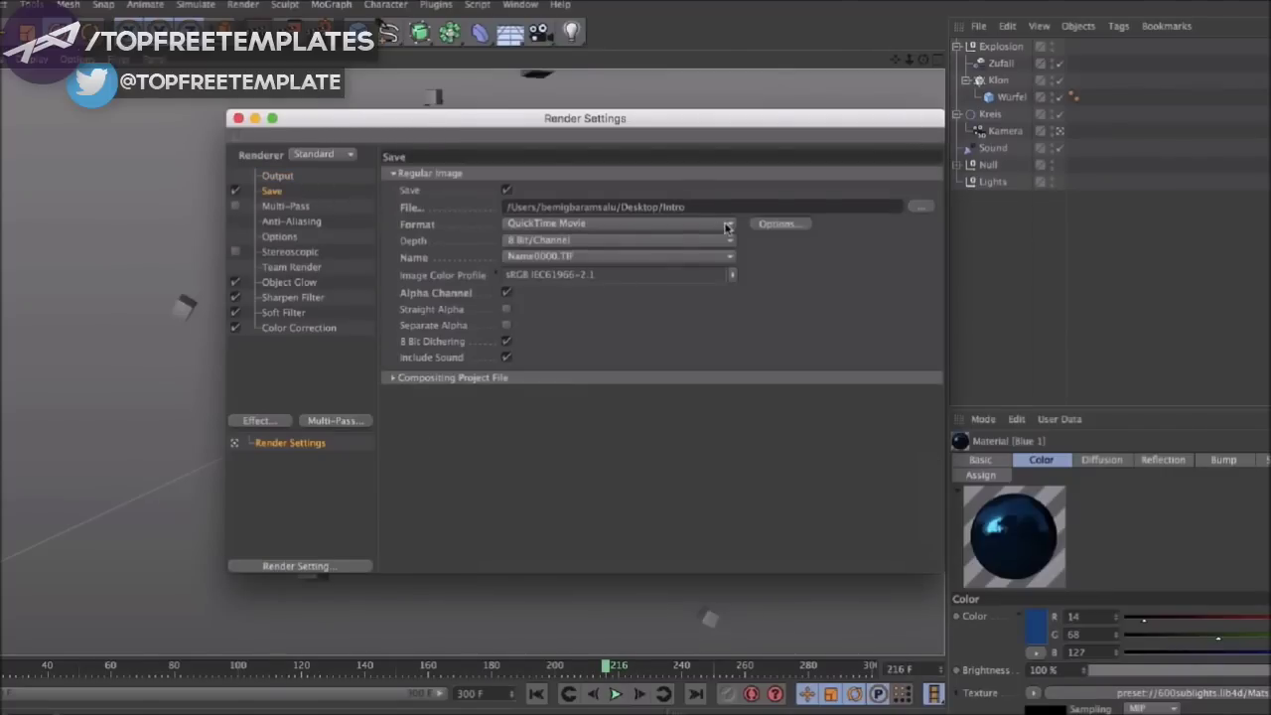
pyautogui.click(921, 206)
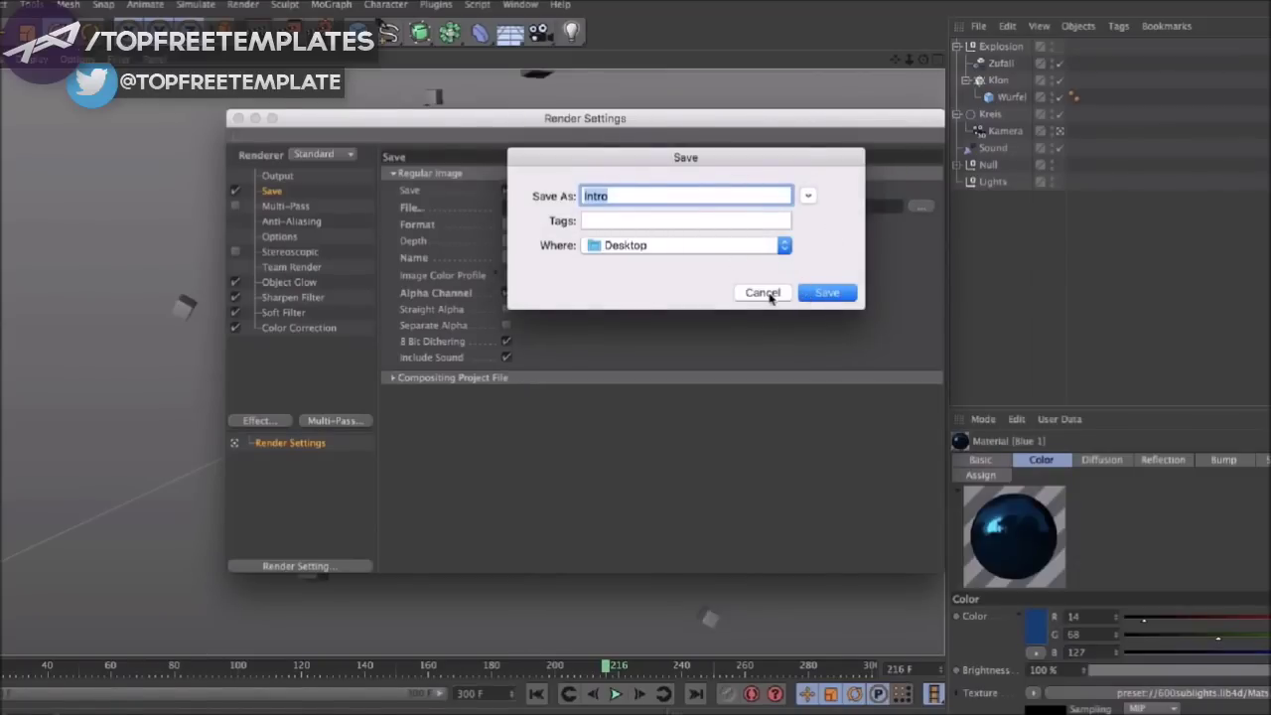
pyautogui.click(770, 295)
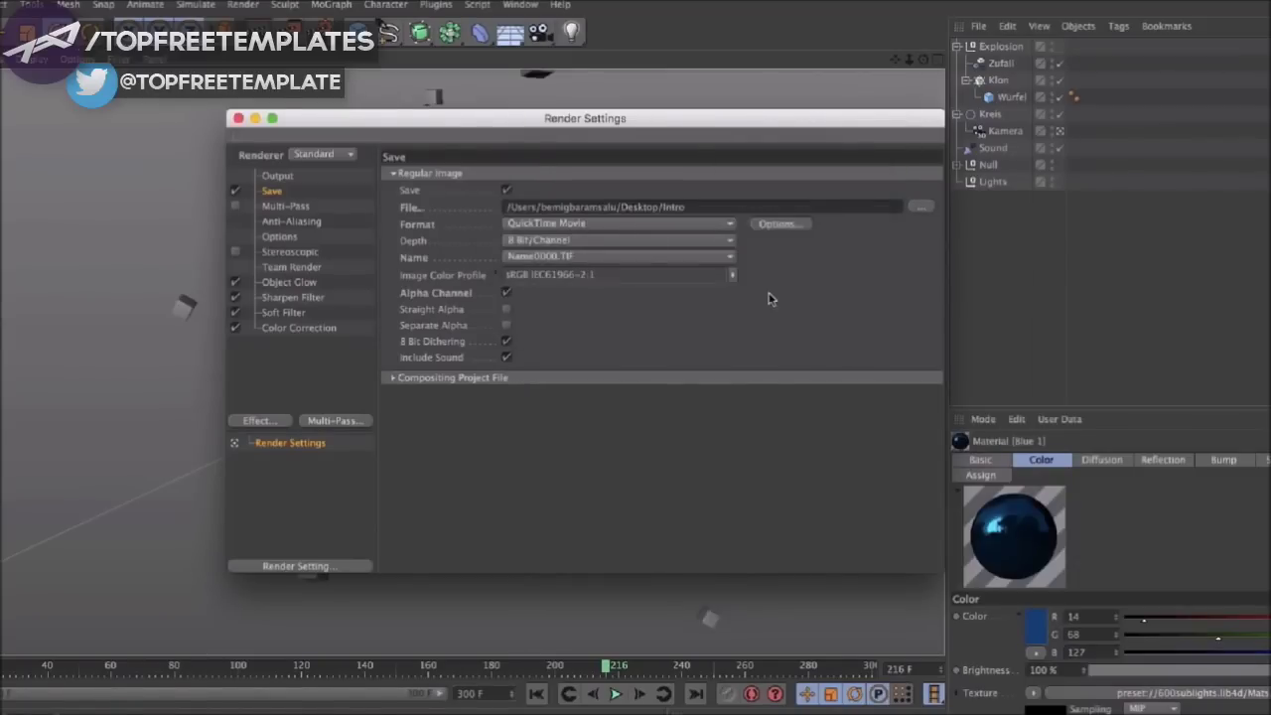
pyautogui.click(638, 225)
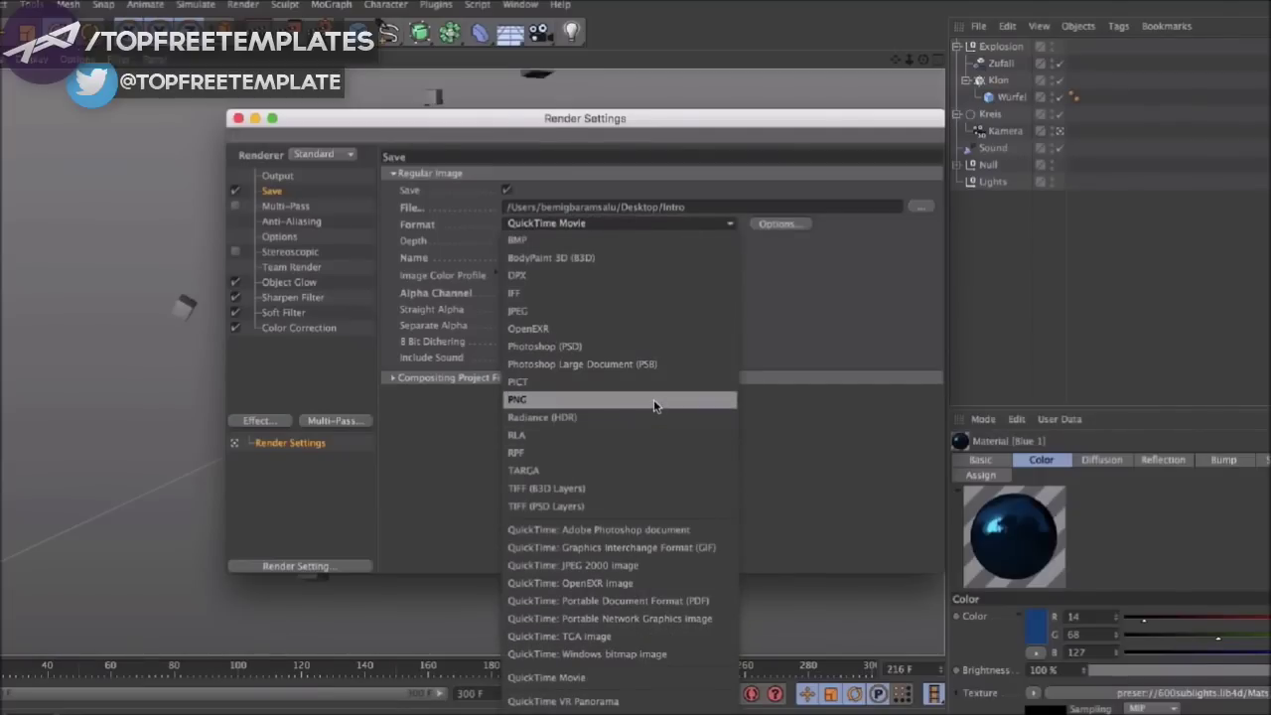
pyautogui.click(838, 298)
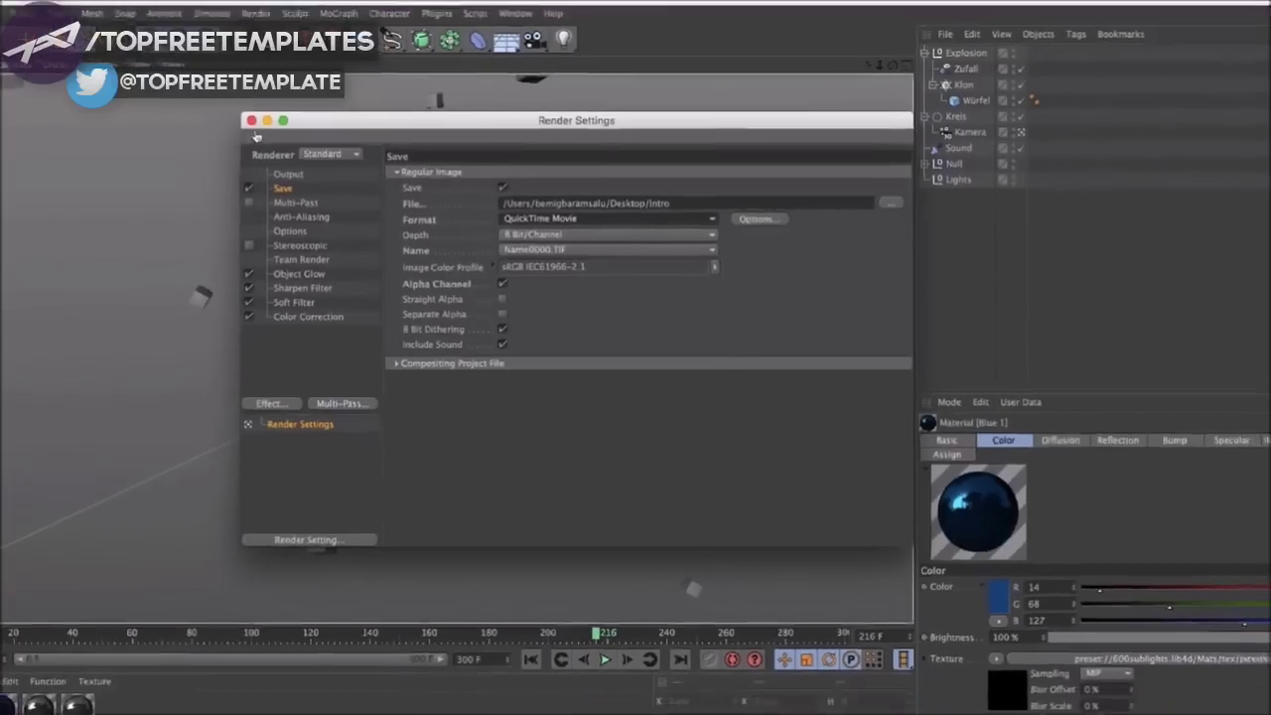
pyautogui.click(239, 119)
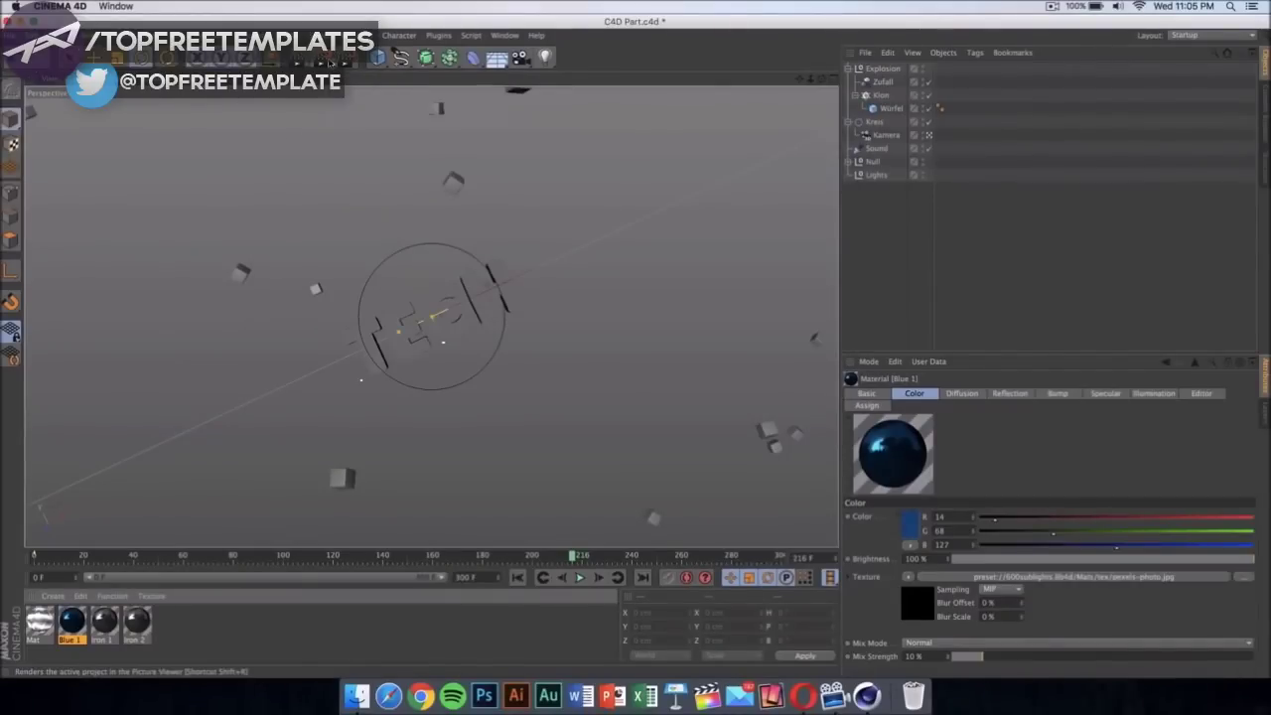
# Render the TECH animation to the intro movie, accept the asset warning, then close the Picture Viewer.
pyautogui.click(330, 61)
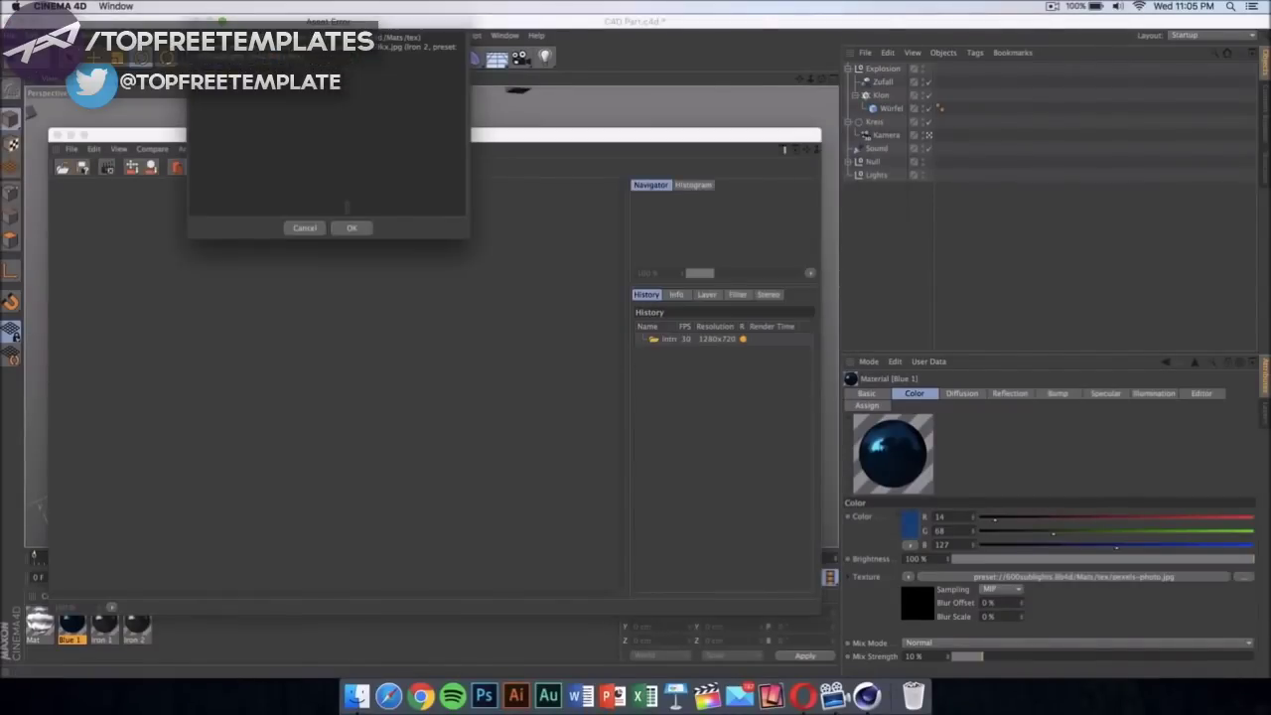
pyautogui.click(347, 227)
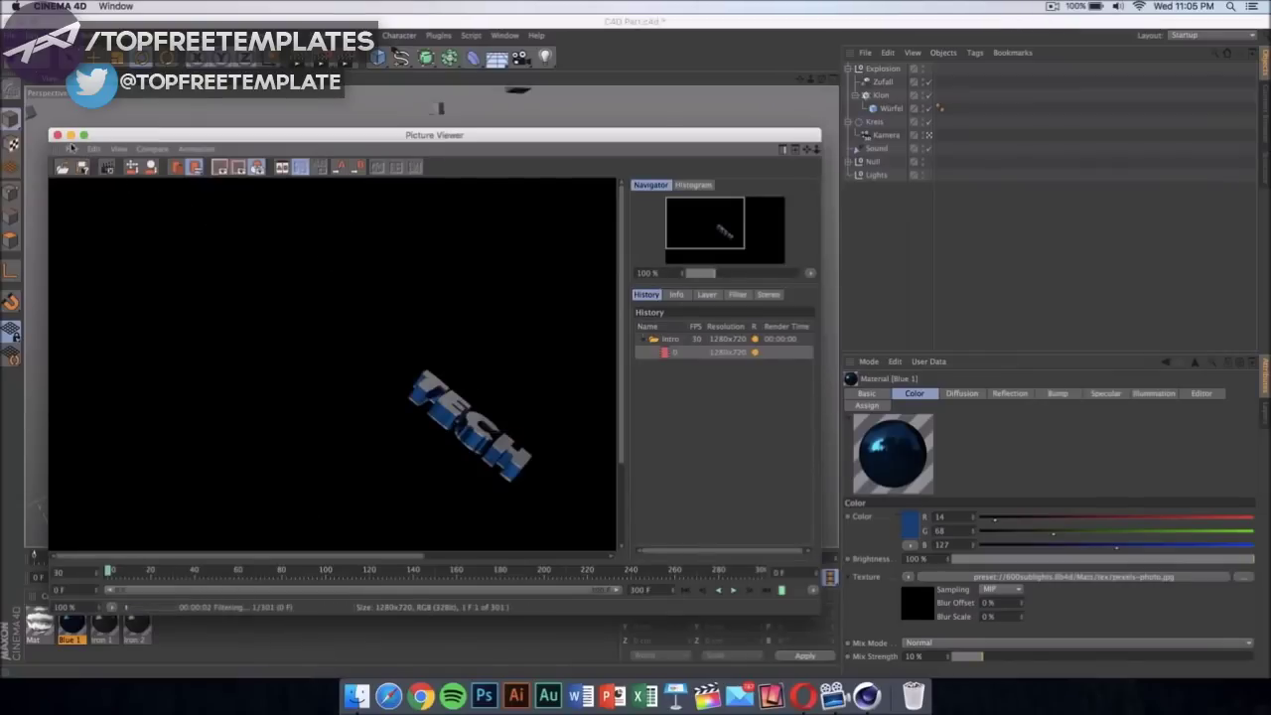
pyautogui.click(57, 134)
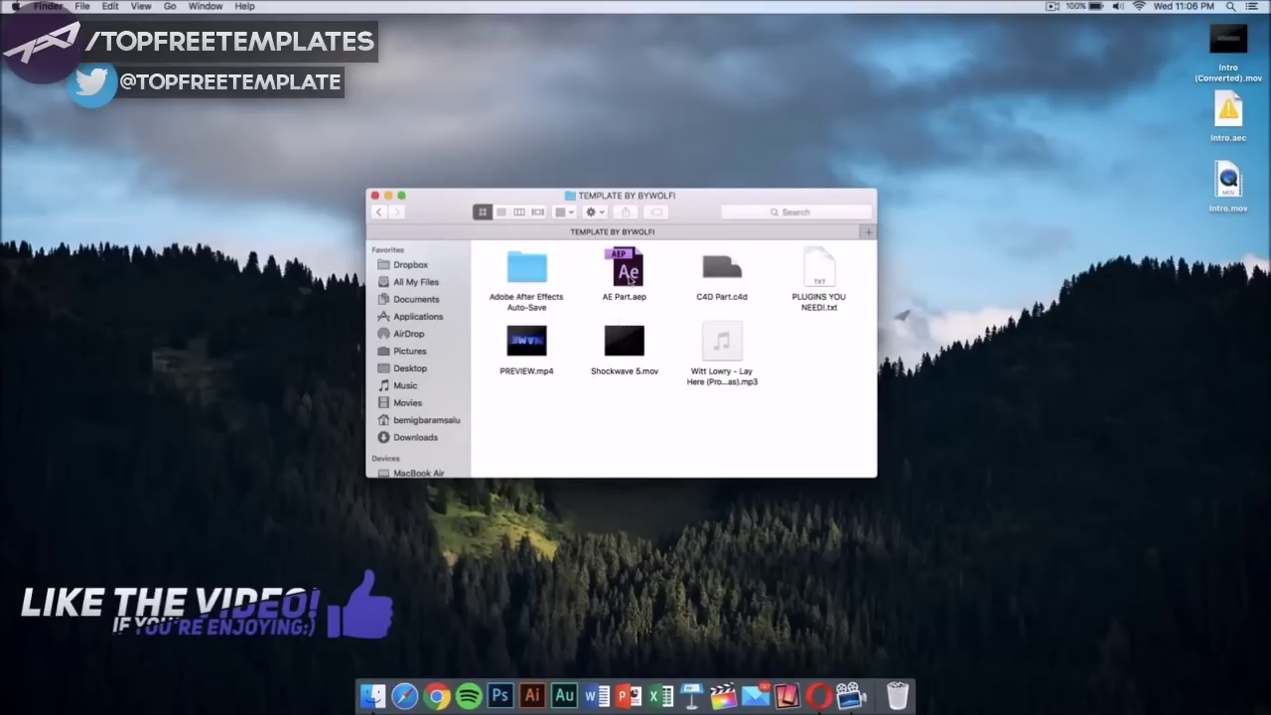
# Open AE Part.aep from the TEMPLATE BY BYWOLFI folder in After Effects.
pyautogui.click(629, 277)
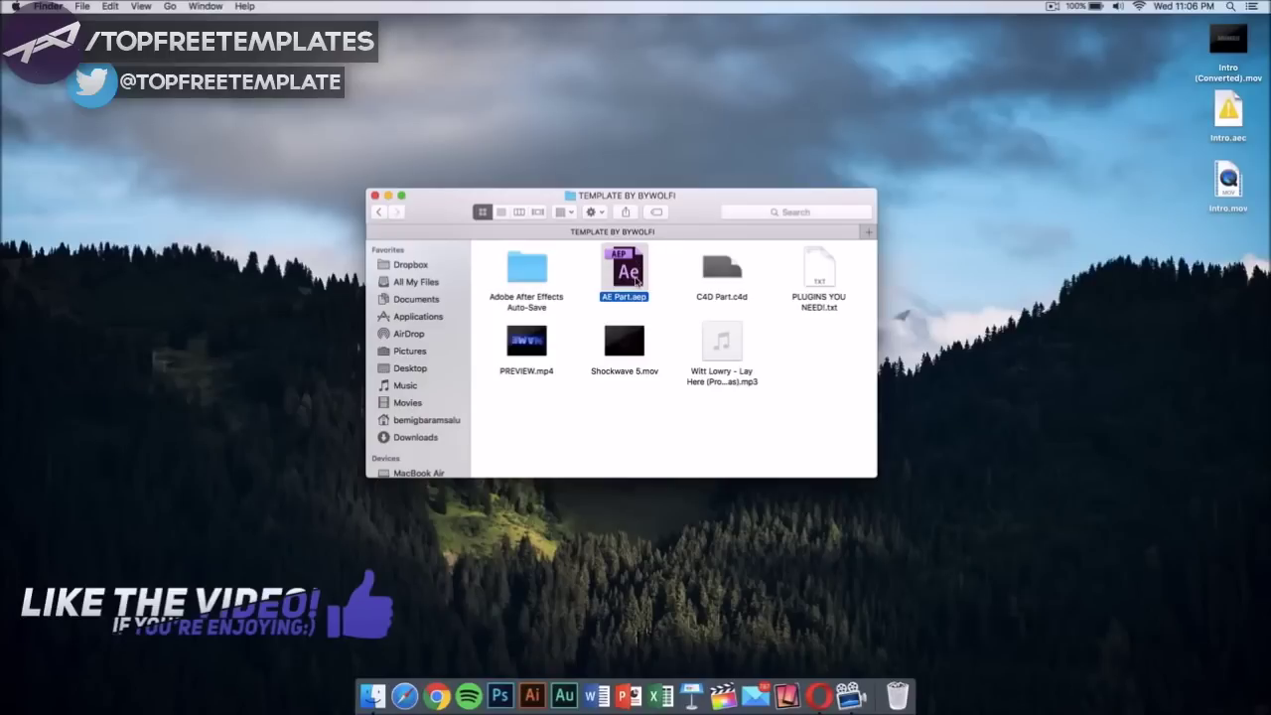
pyautogui.doubleClick(630, 275)
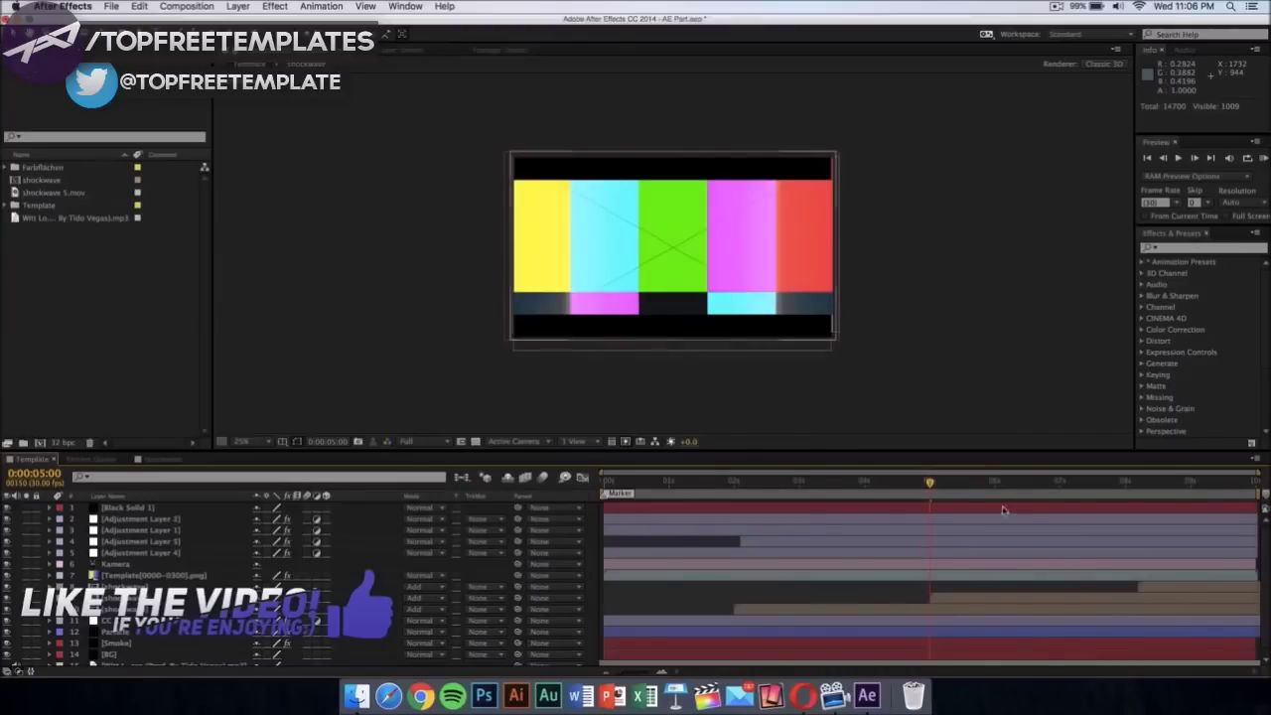
# Step back to 0:00:04:21, expand the Template folder and select Template[0000-0300].png.
pyautogui.press('pageup')
pyautogui.press('pageup')
pyautogui.press('pageup')
pyautogui.press('pageup')
pyautogui.press('pageup')
pyautogui.press('pageup')
pyautogui.press('pageup')
pyautogui.press('pageup')
pyautogui.press('pageup')
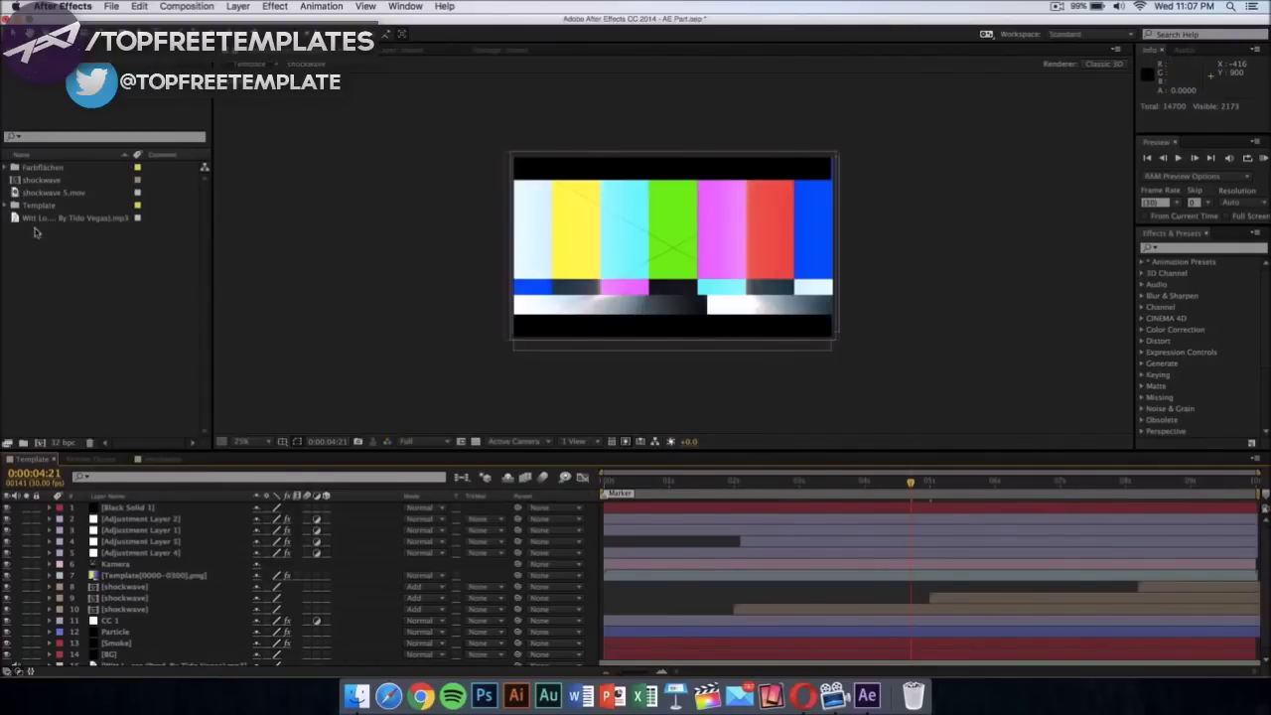
pyautogui.click(6, 206)
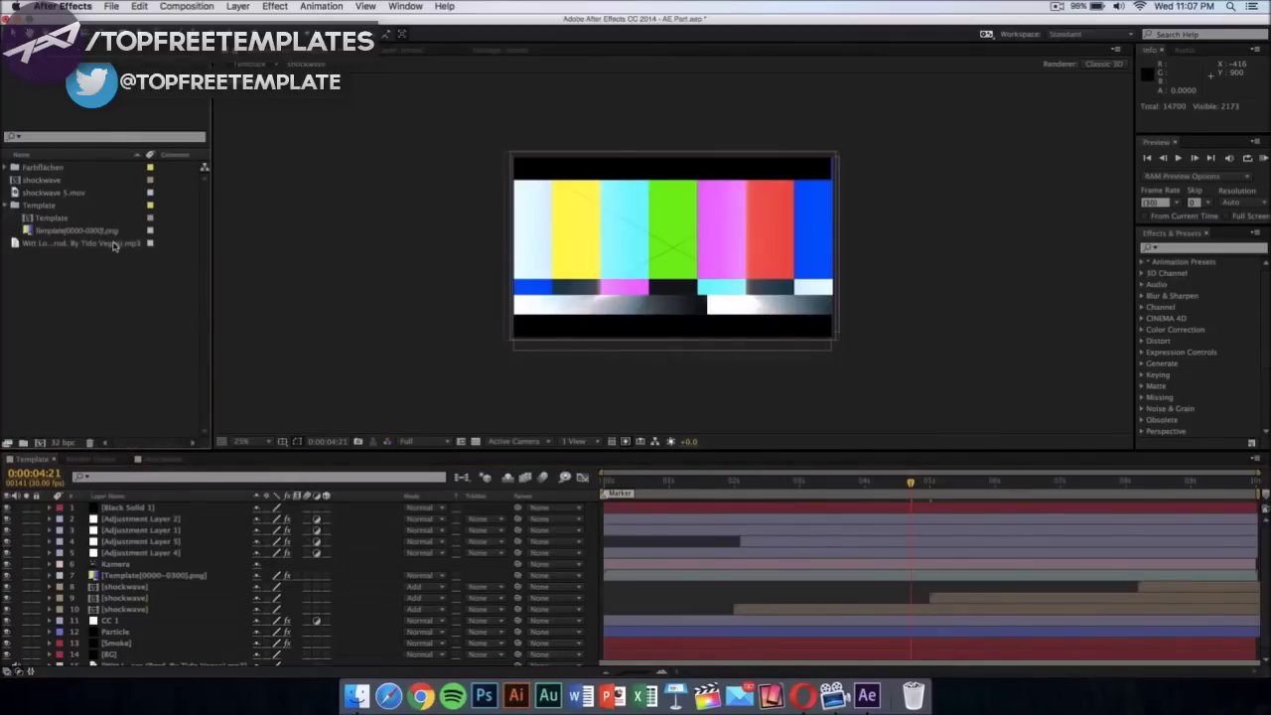
pyautogui.click(39, 208)
pyautogui.moveTo(44, 231); pyautogui.dragTo(62, 234)
# Replace the Template[0000-0300].png footage with Intro (Converted).mov from the Desktop.
pyautogui.rightClick(61, 235)
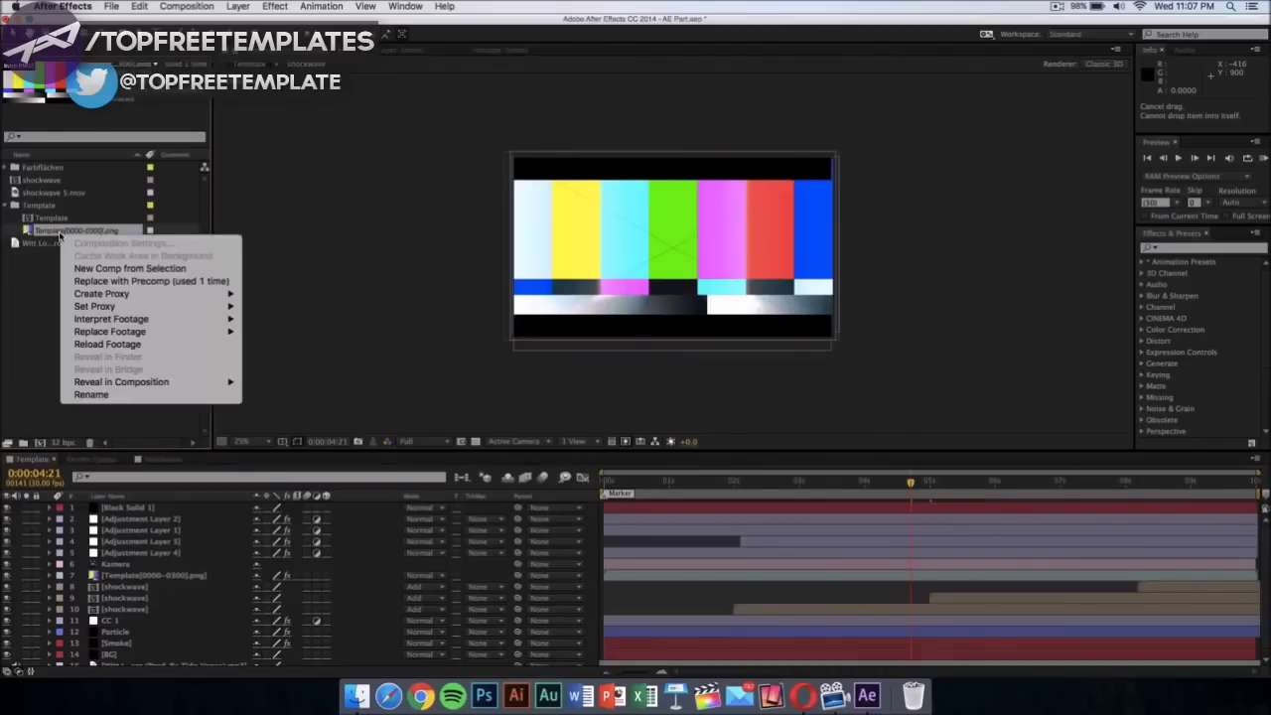
pyautogui.press('Escape')
pyautogui.rightClick(113, 238)
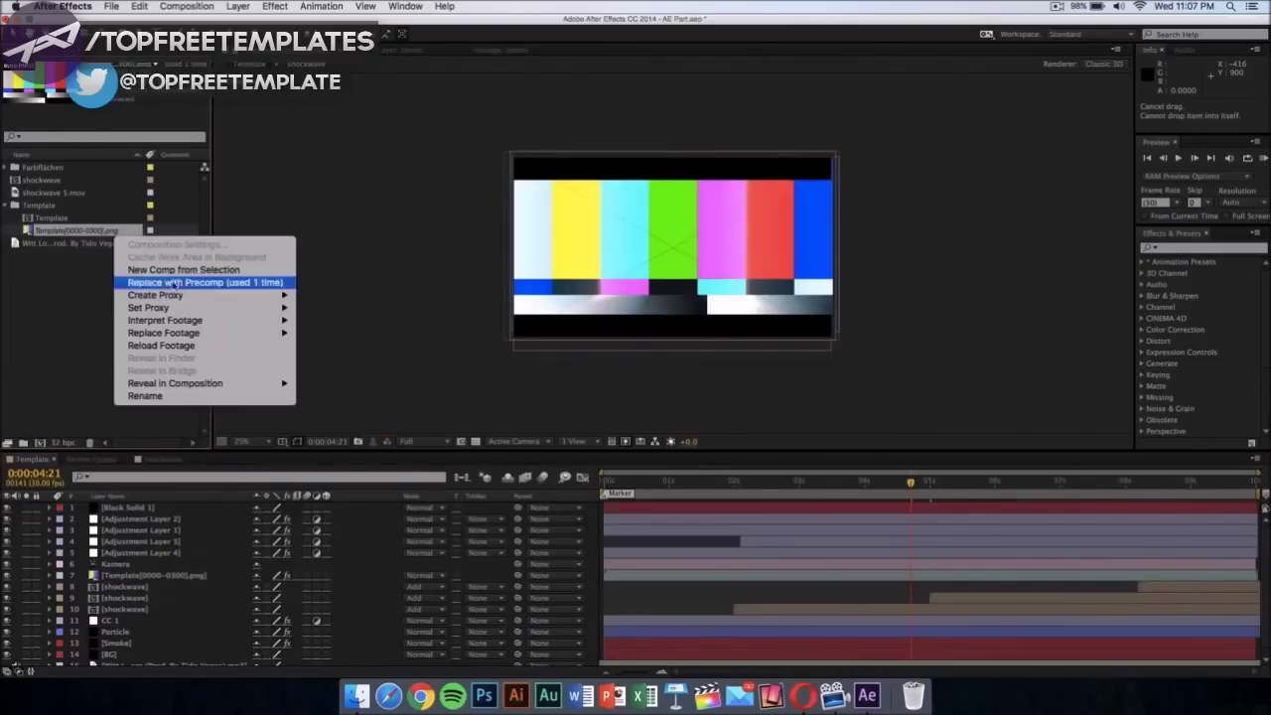
pyautogui.moveTo(203, 334)
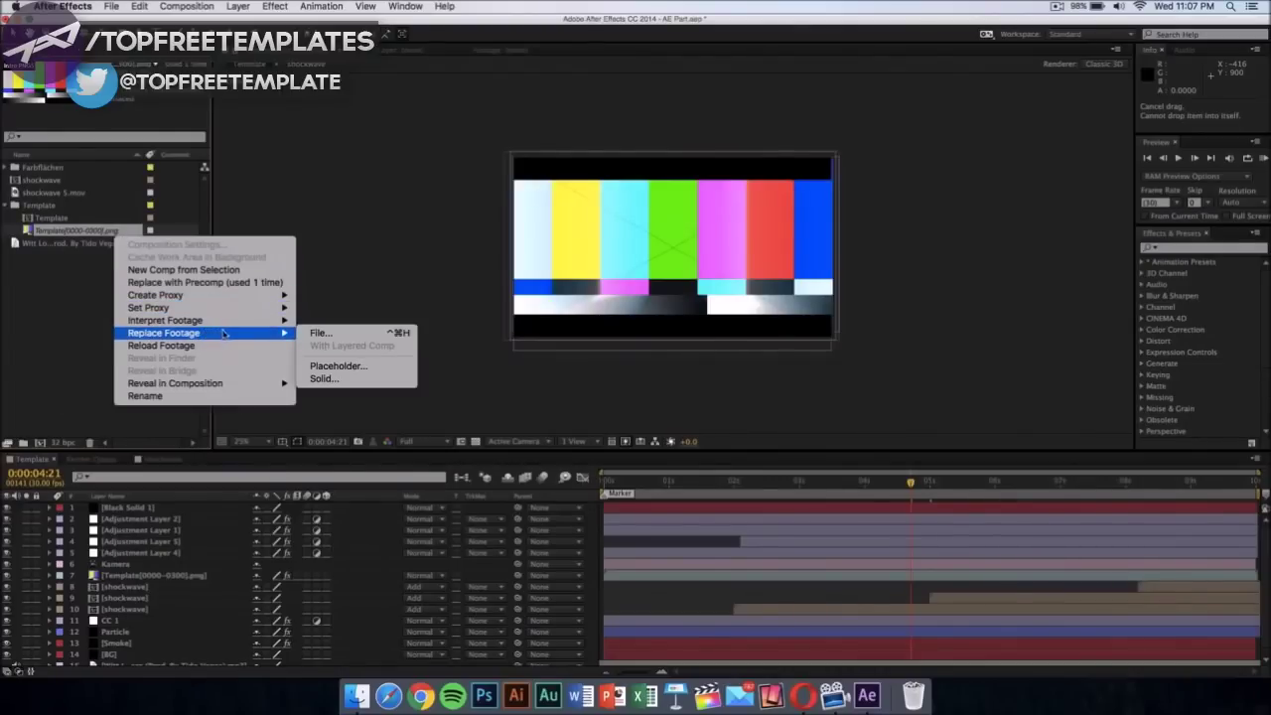
pyautogui.click(340, 336)
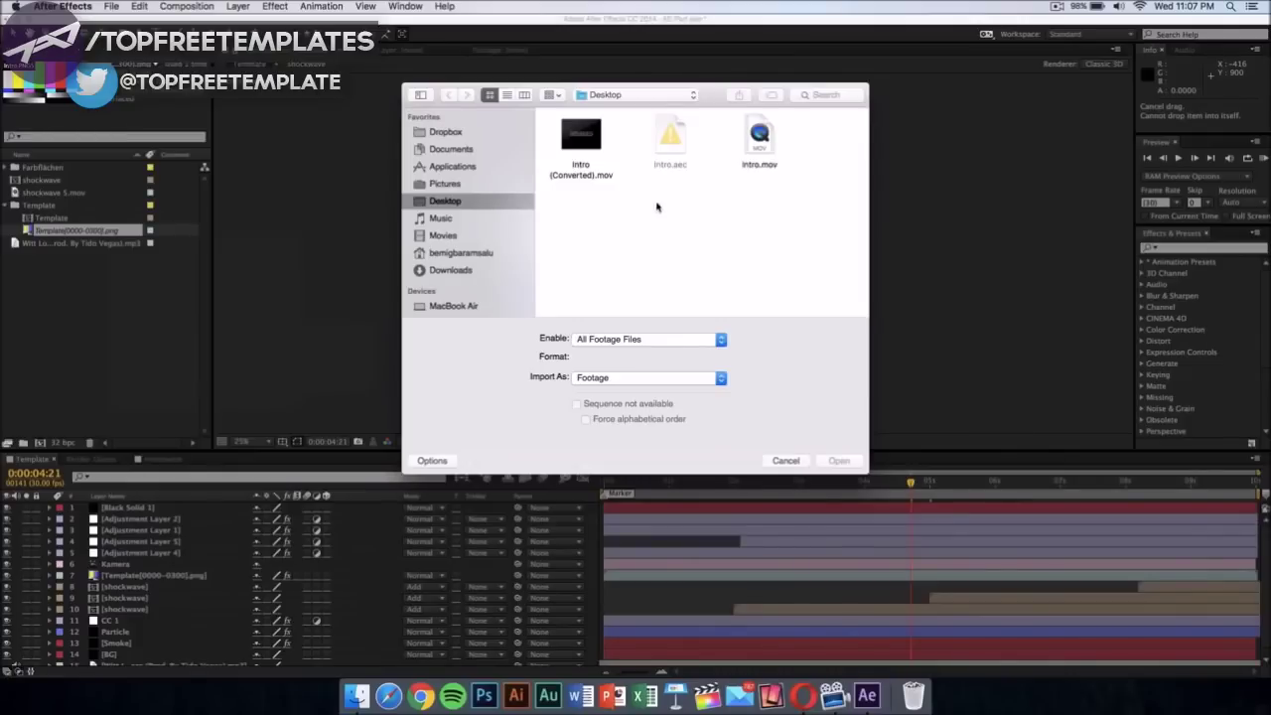
pyautogui.click(594, 171)
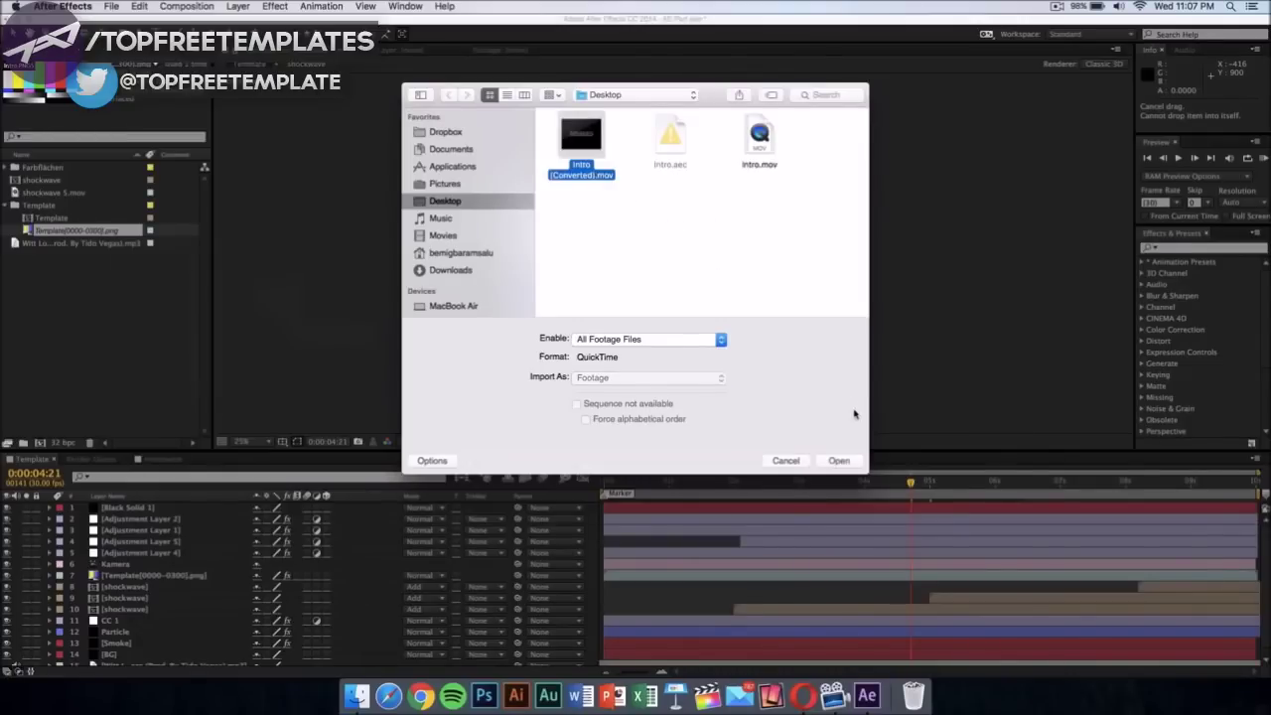
pyautogui.click(839, 461)
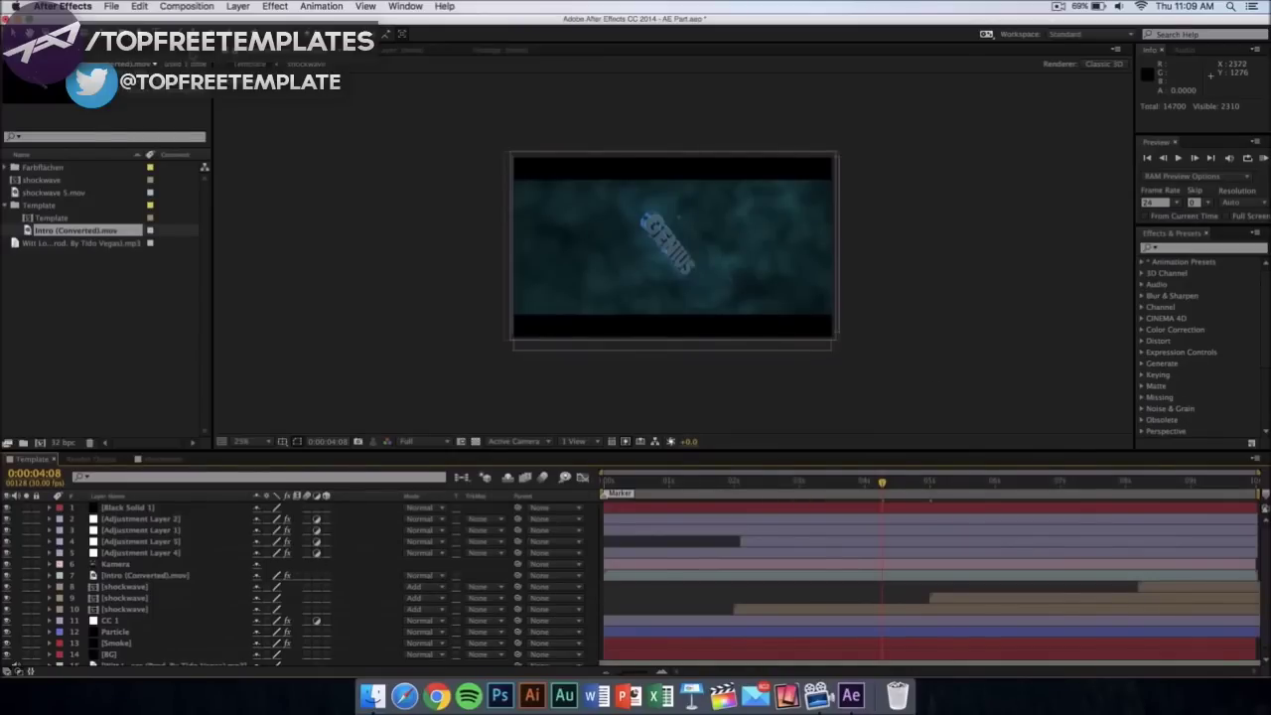
# Queue the Template comp with output Template_1.mov on the Desktop and start the render.
pyautogui.click(194, 7)
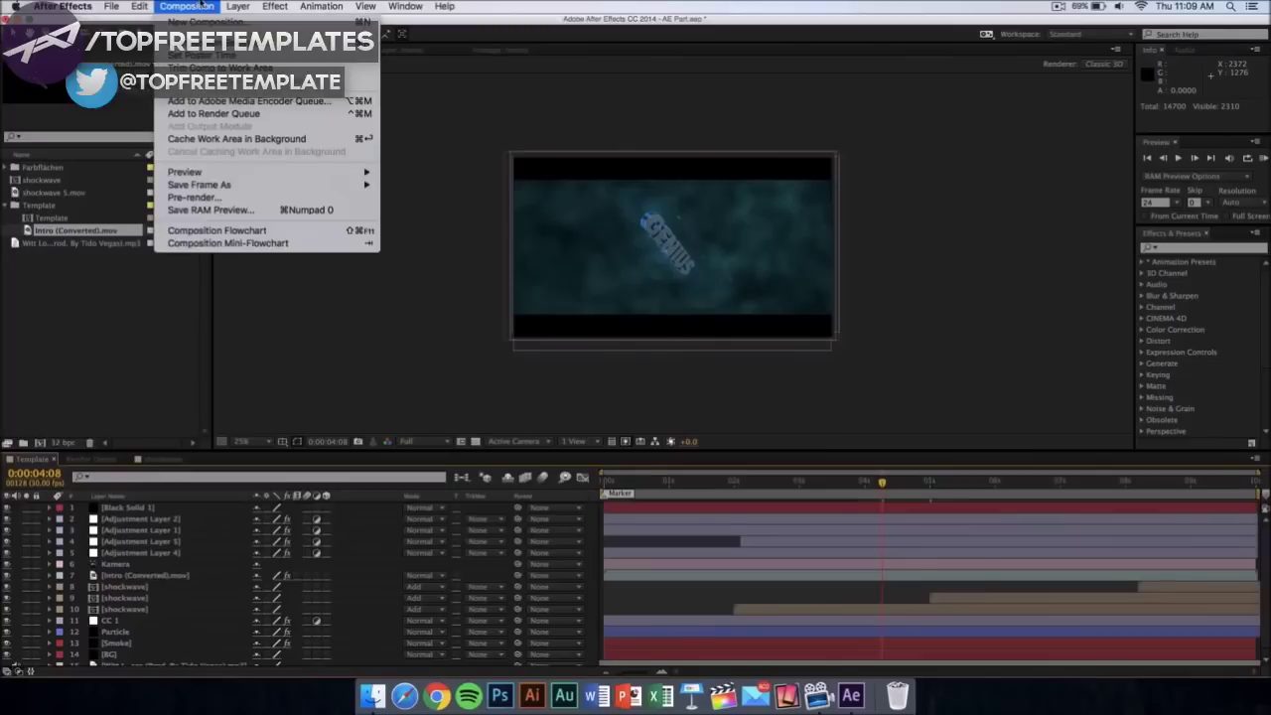
pyautogui.click(225, 114)
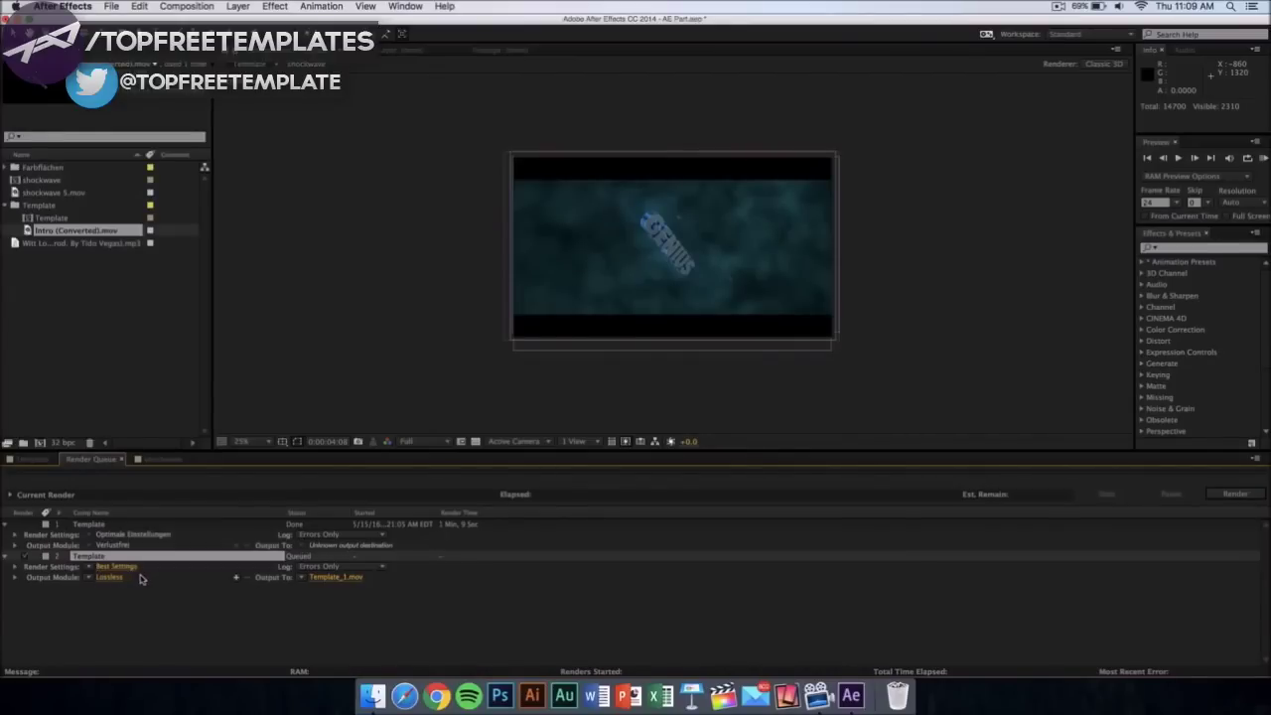
pyautogui.click(342, 580)
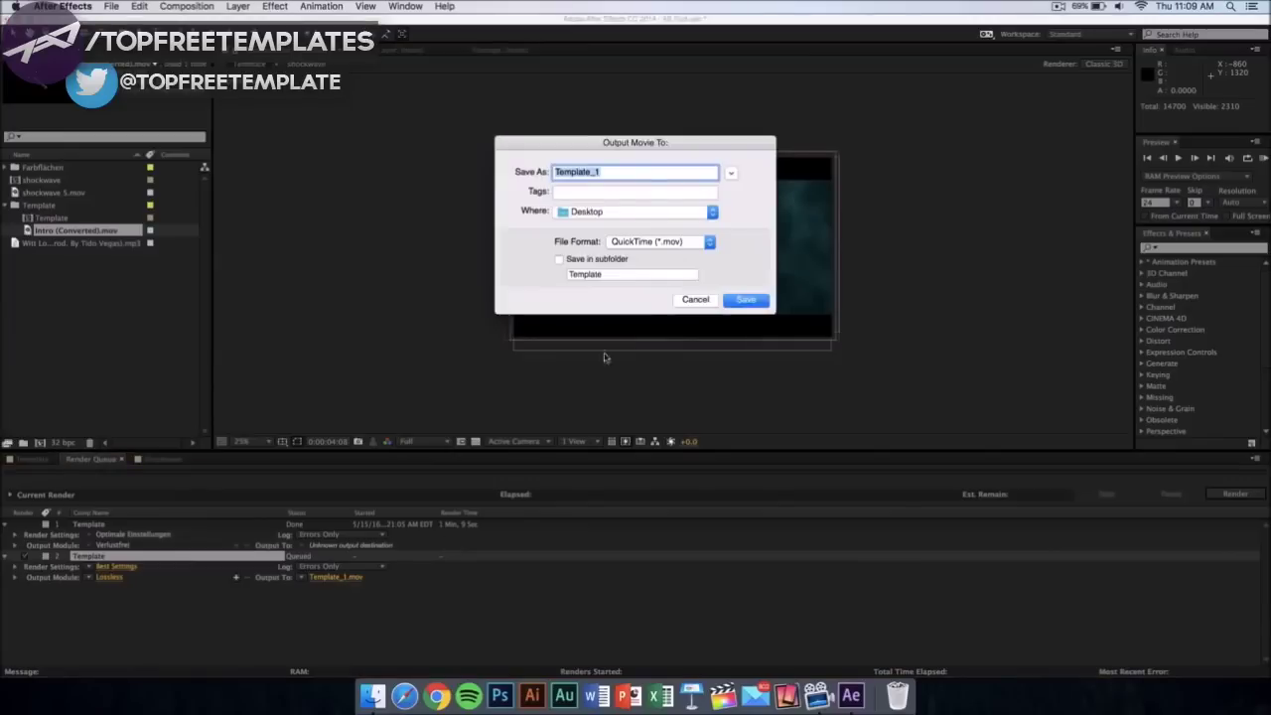
pyautogui.click(589, 213)
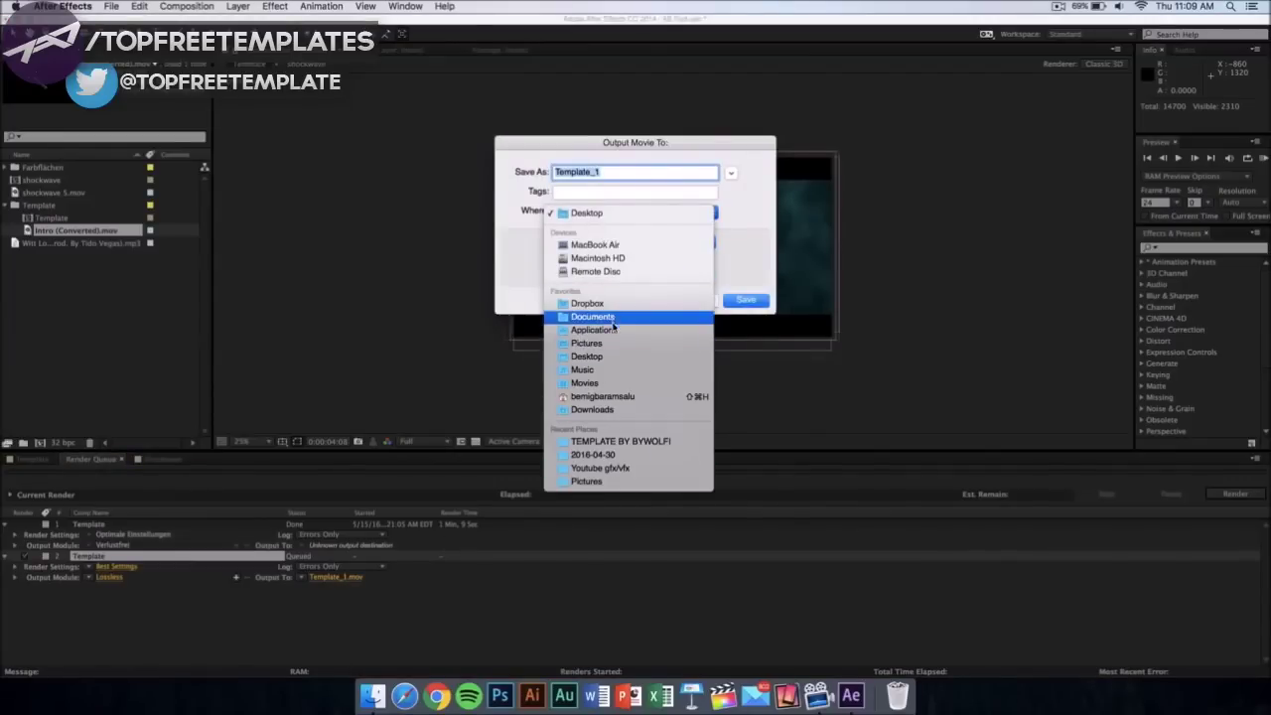
pyautogui.click(764, 245)
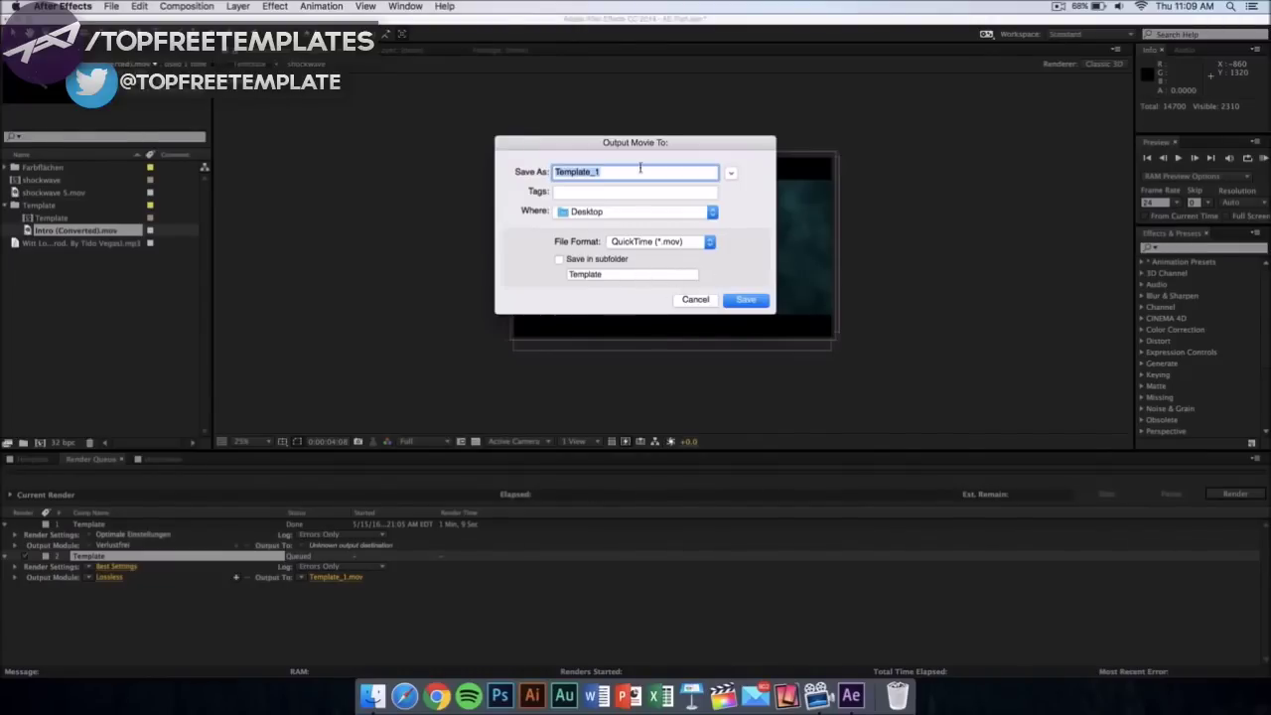
pyautogui.click(753, 300)
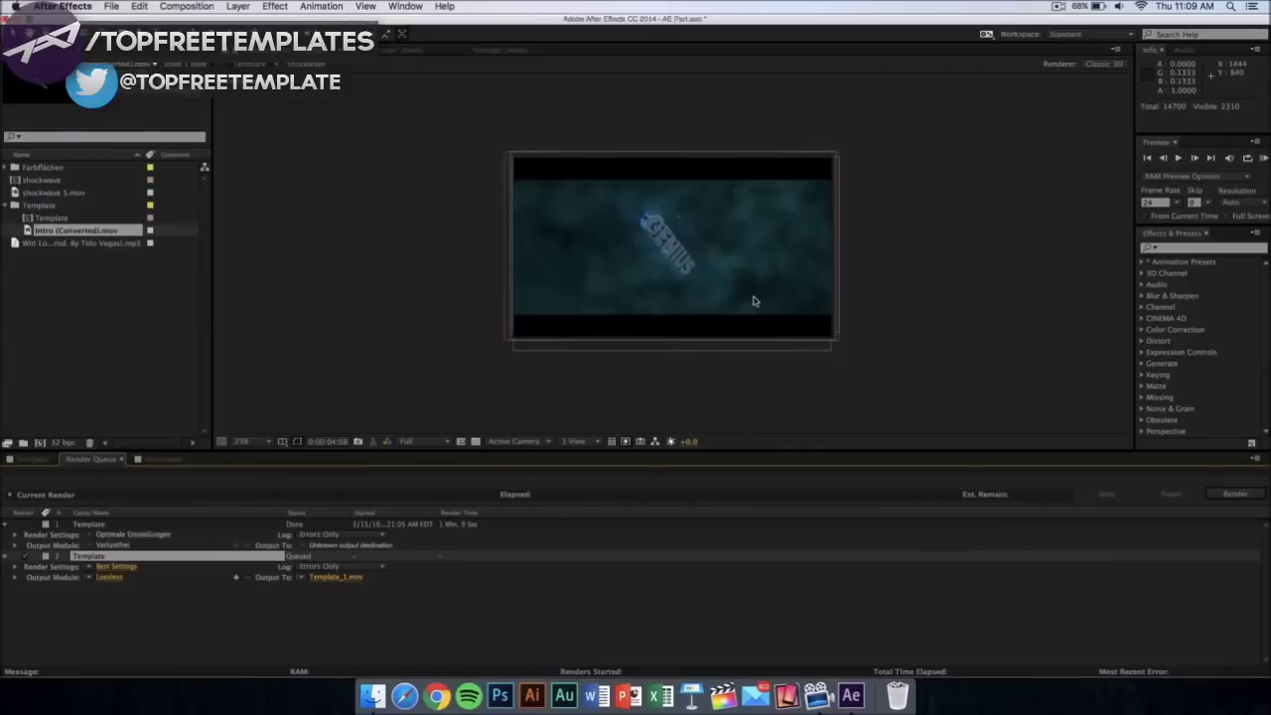
pyautogui.click(1233, 494)
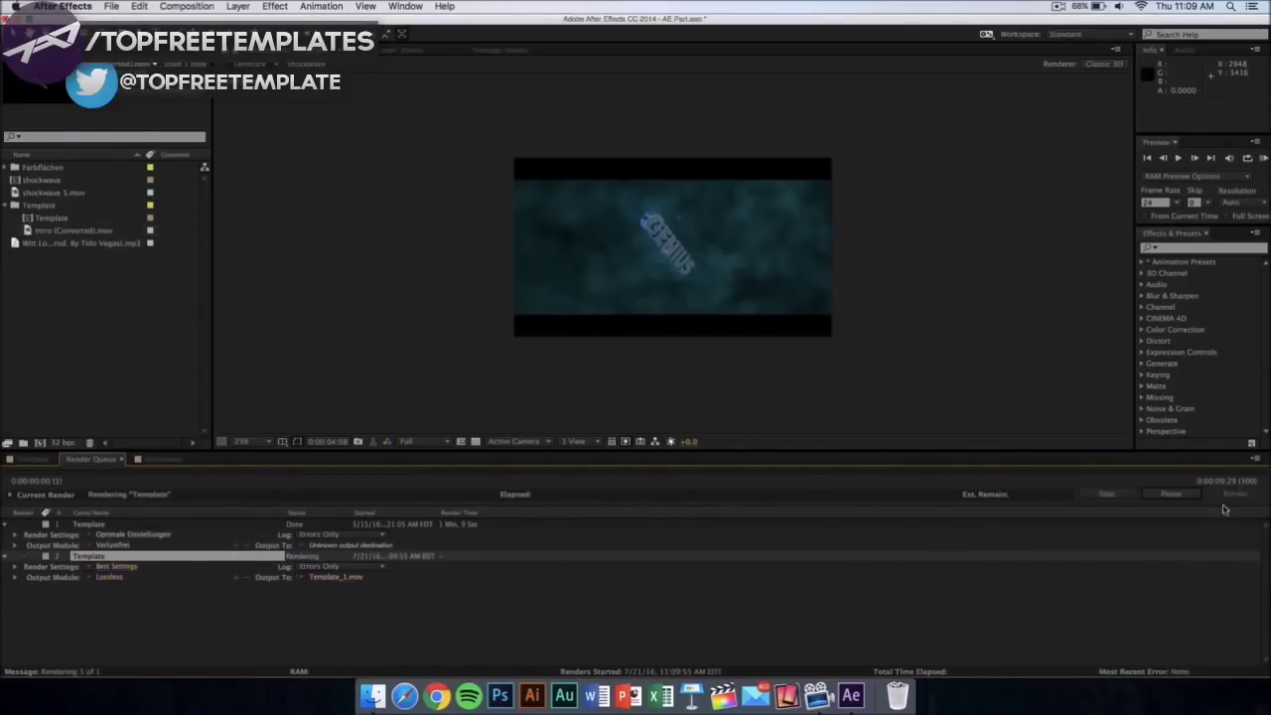